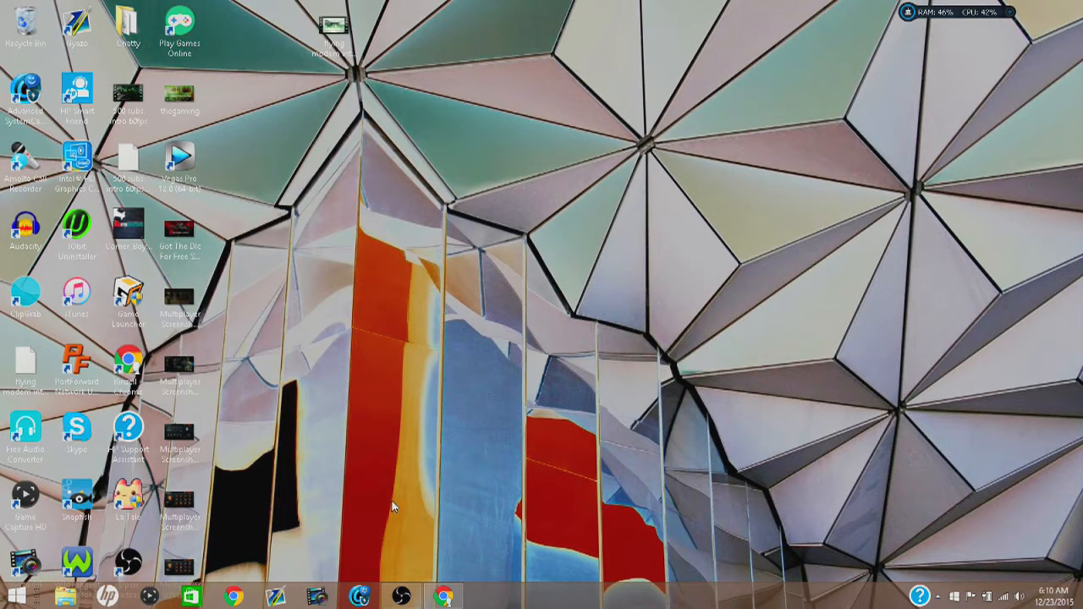
Step: In the browser's stream settings estimator, choose 2nd / 3rd / 4th Gen Core i5 / i7, NVIDIA GeForce 600 Series or higher, and High motion / action
click(443, 597)
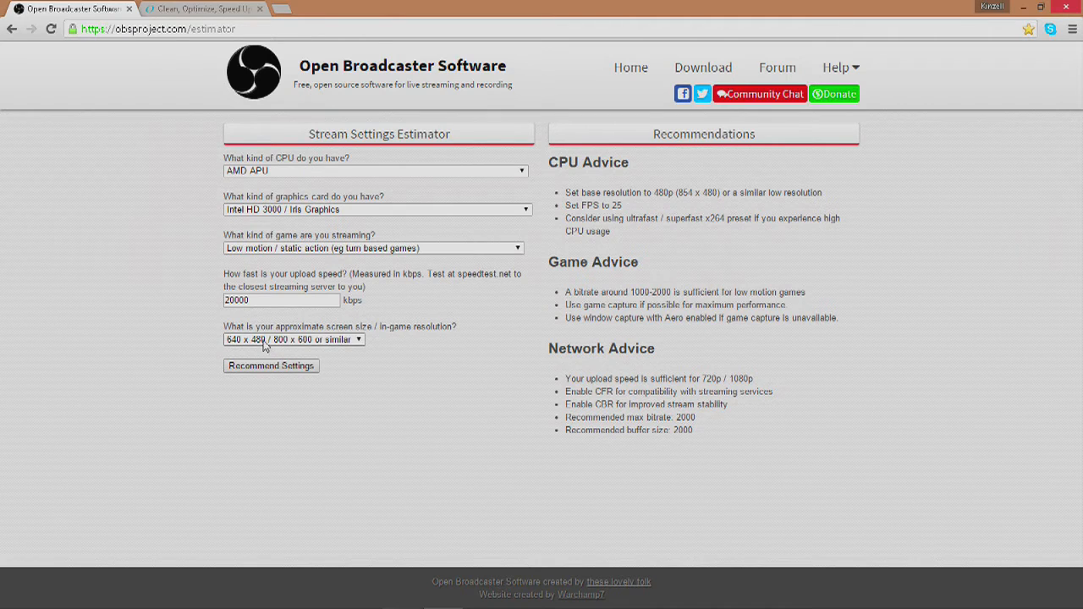
click(297, 171)
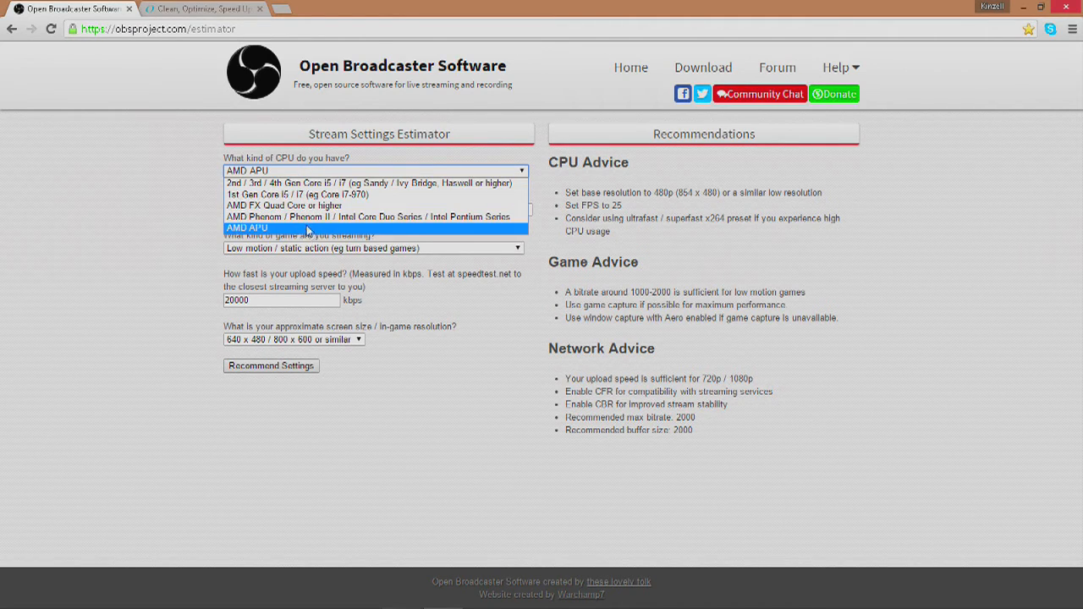
click(304, 183)
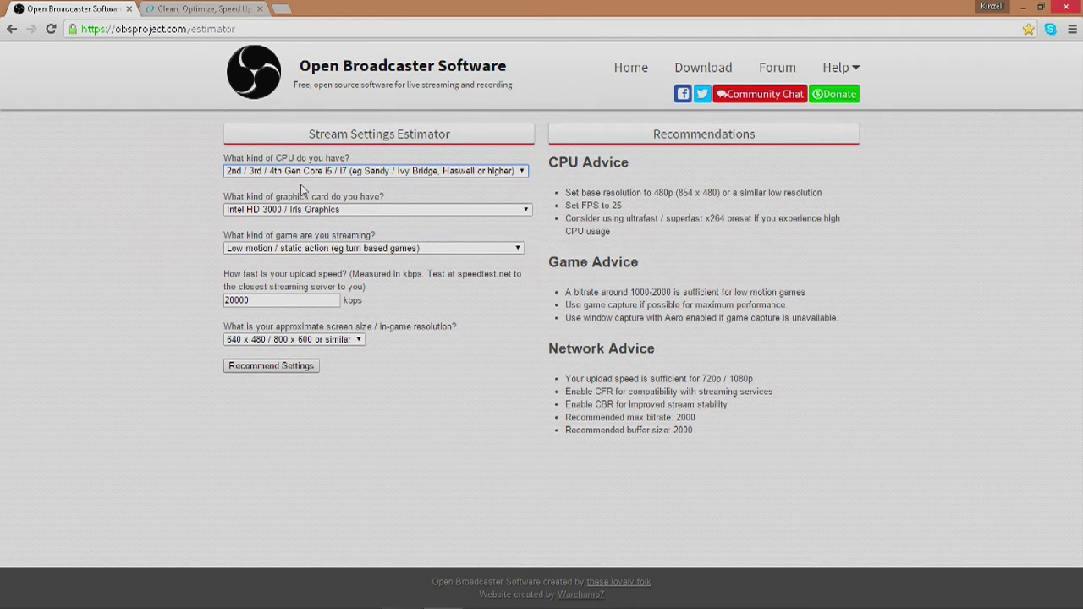
click(305, 213)
click(309, 222)
click(302, 249)
click(301, 260)
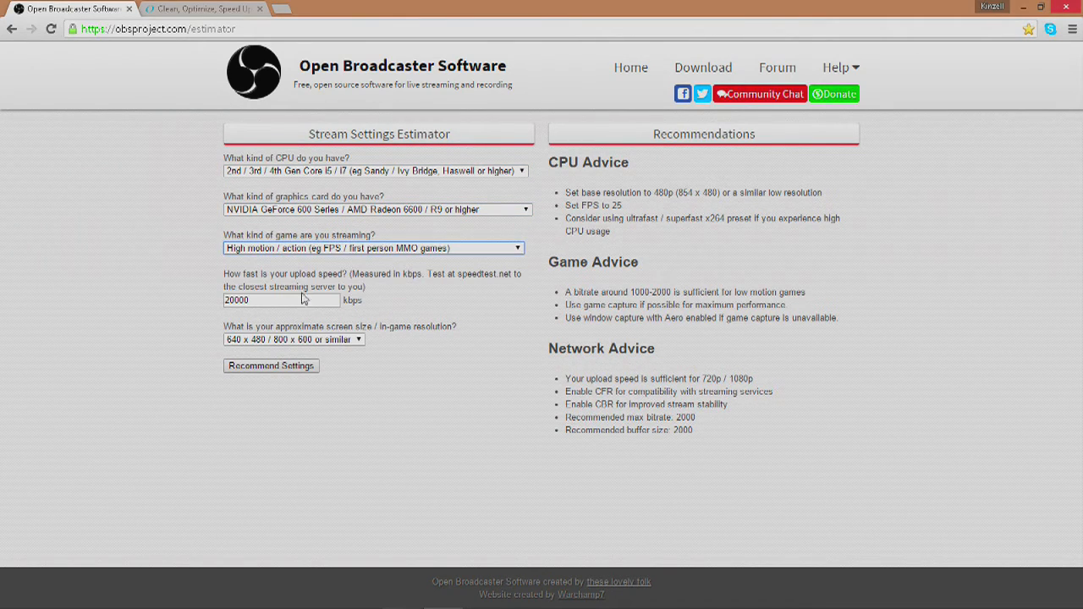
Step: Set the estimator's in-game resolution to 1920 x 1080 or similar and generate the recommended settings
click(315, 339)
click(313, 352)
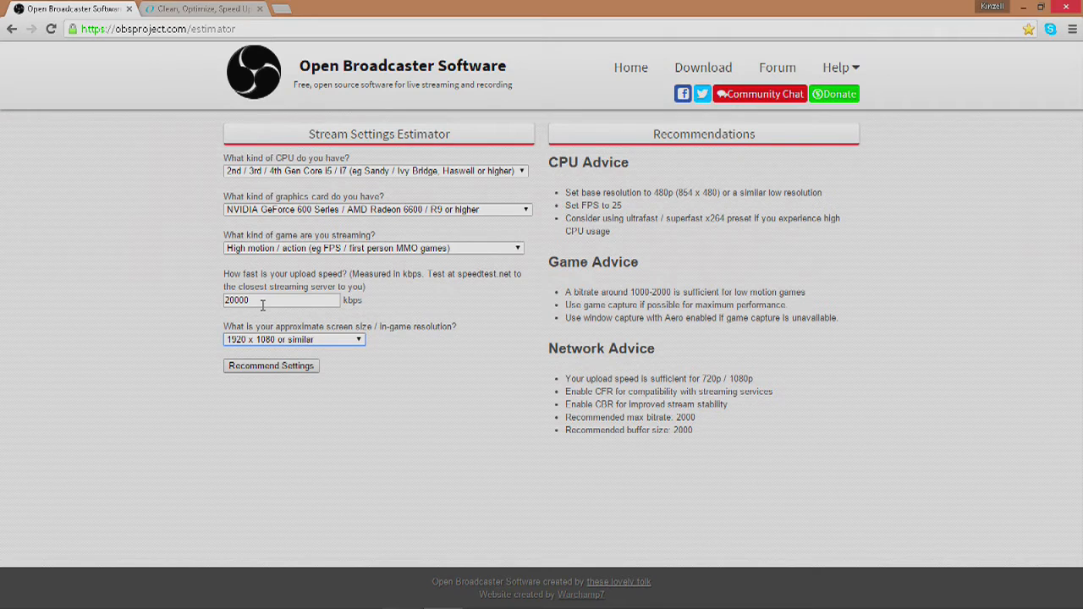
click(267, 373)
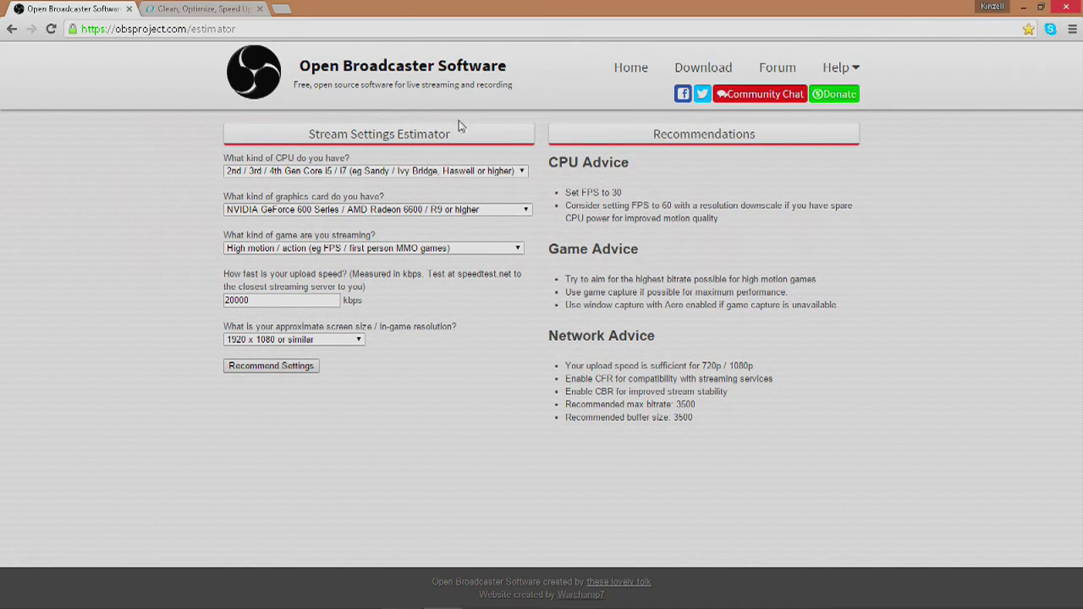
Step: Get recommendations for 1280 x 720 or similar, NVIDIA GeForce / Mobile Geforce / AMD Radeon graphics and a 1st Gen Core i5 / i7 CPU
click(340, 341)
click(343, 375)
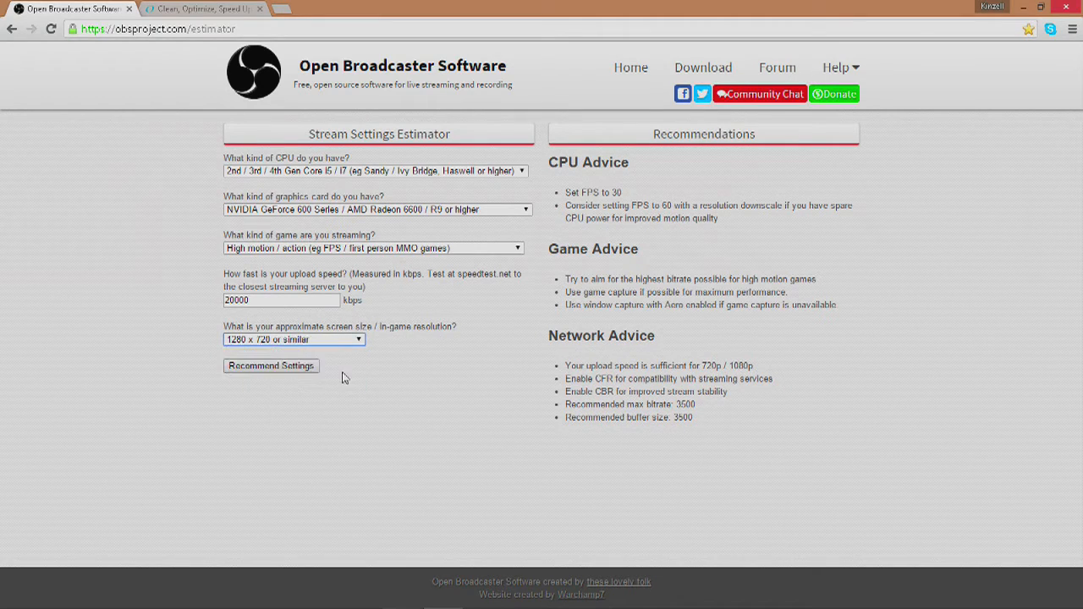
click(316, 212)
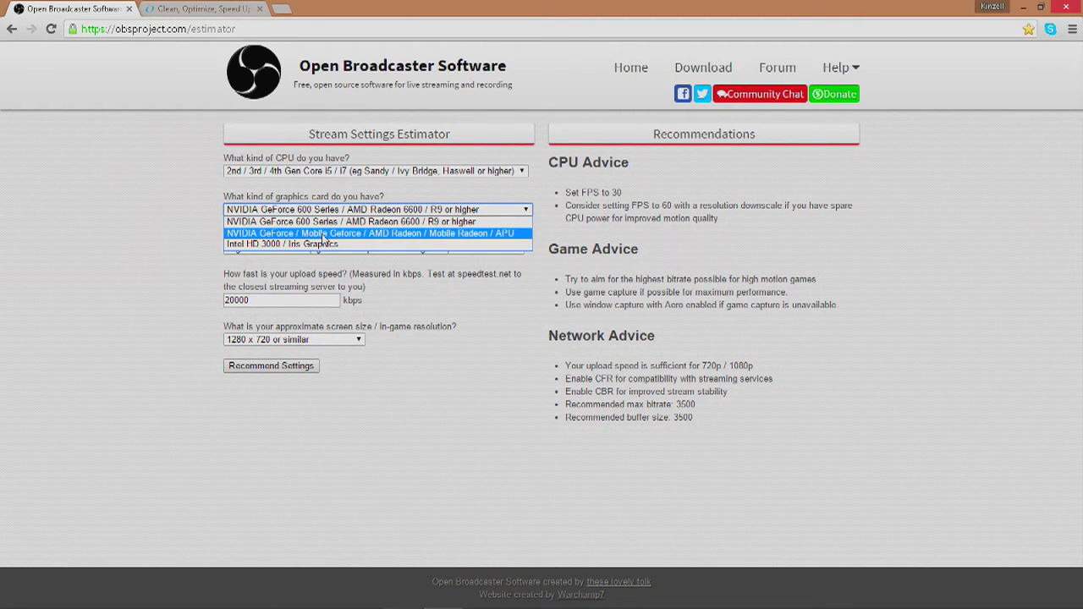
click(322, 235)
click(334, 172)
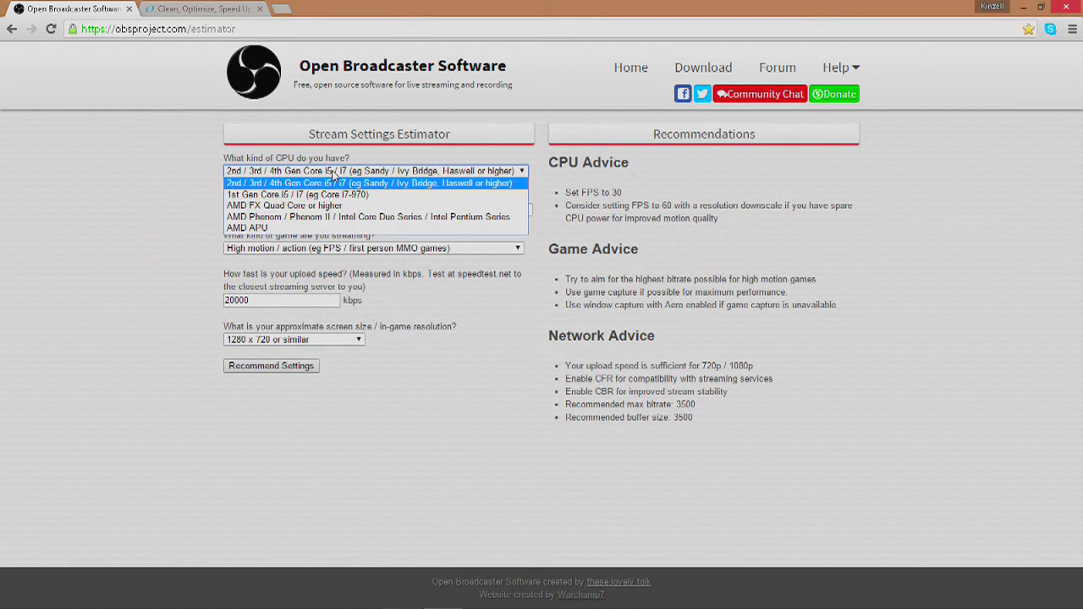
click(356, 196)
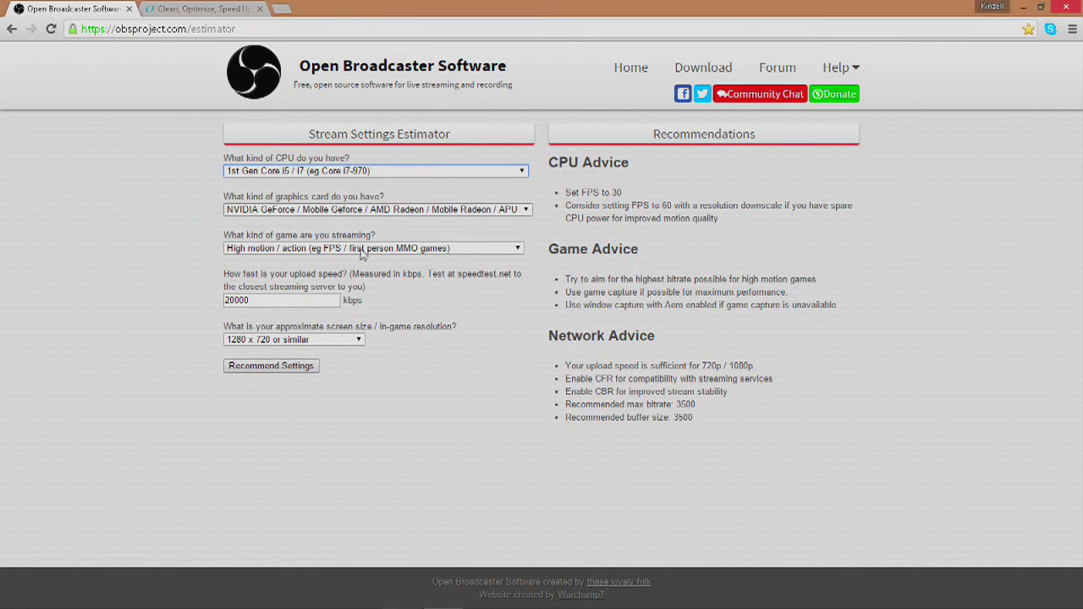
click(305, 367)
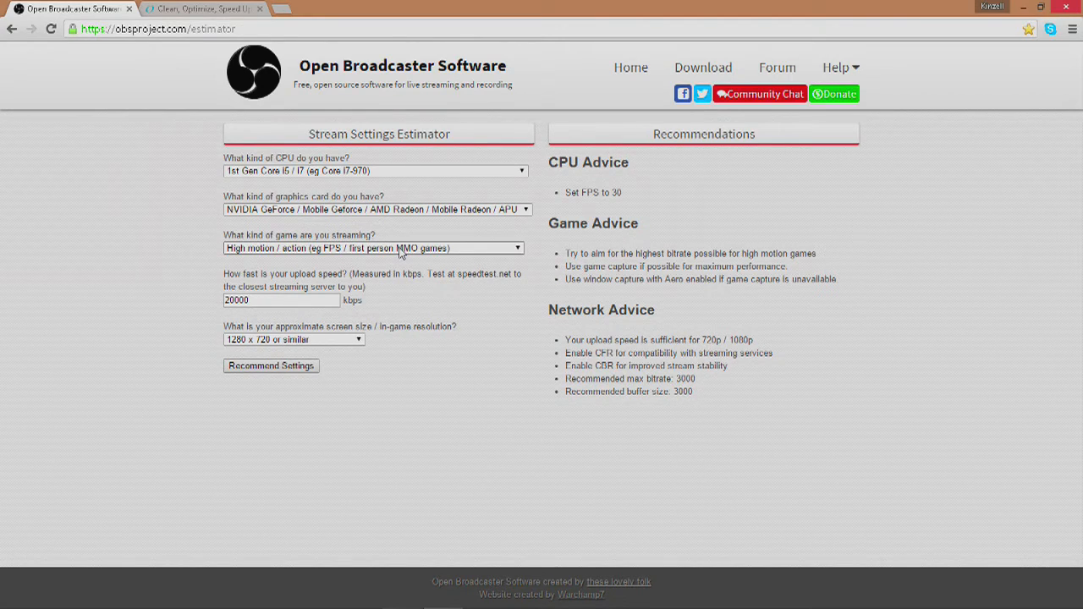
Step: View the IObit Advanced SystemCare 9 Free download page, briefly checking the desktop's RAM and CPU monitor
click(190, 12)
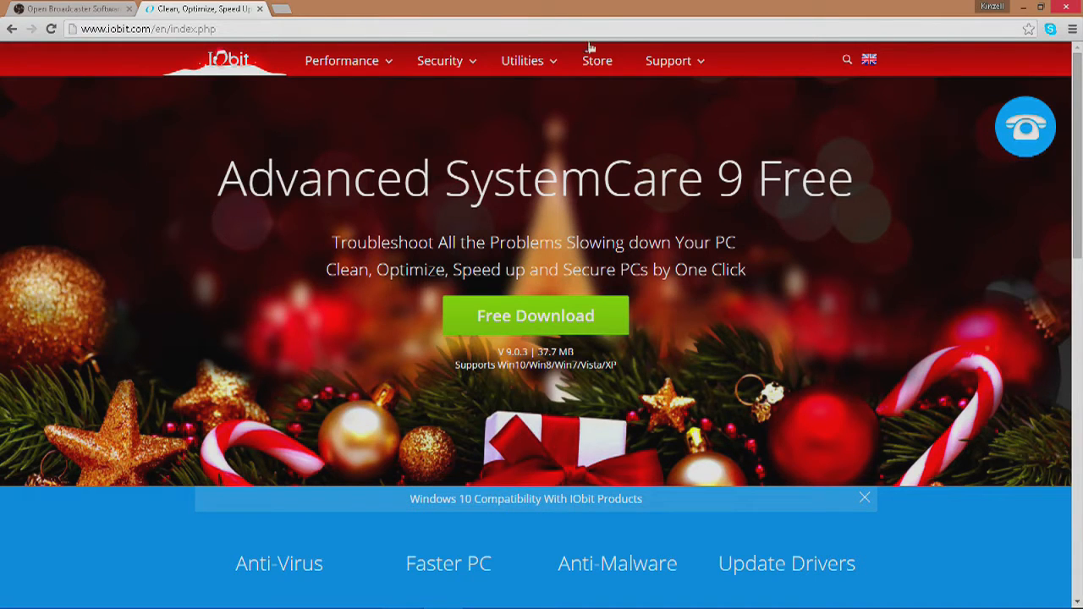
click(1022, 7)
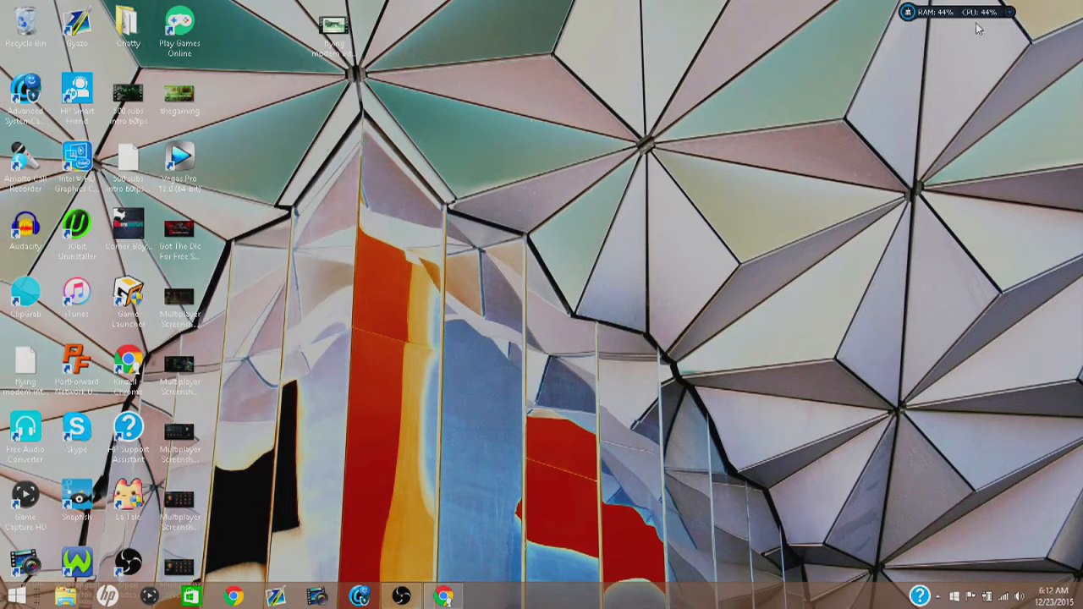
click(444, 597)
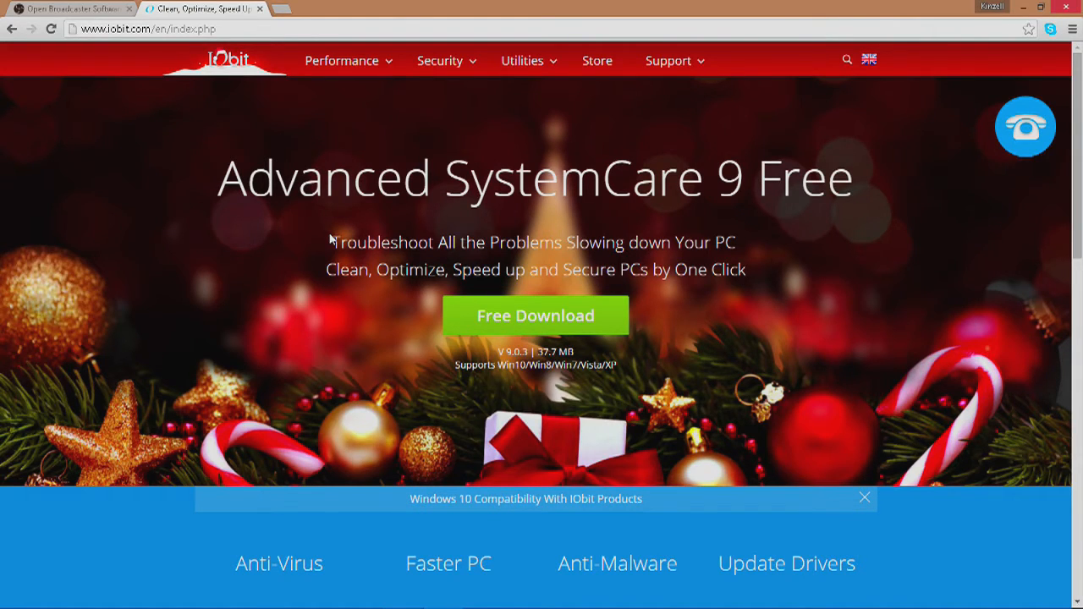
Step: Search the web for iobit in a new tab, close that tab and minimize the browser
mouse_move(372, 75)
click(281, 10)
text(iobit)
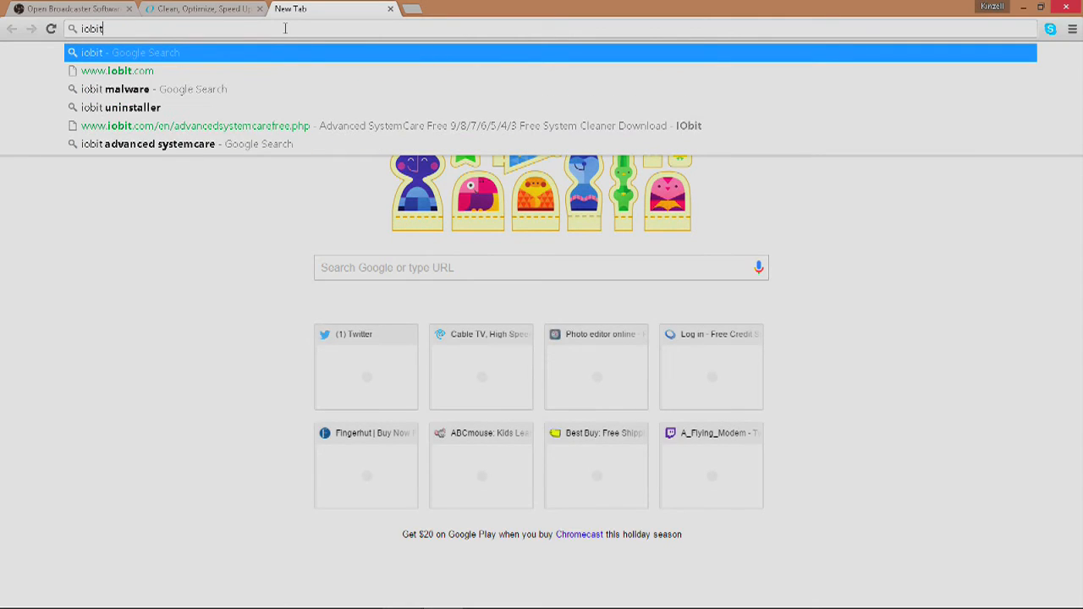
key(Return)
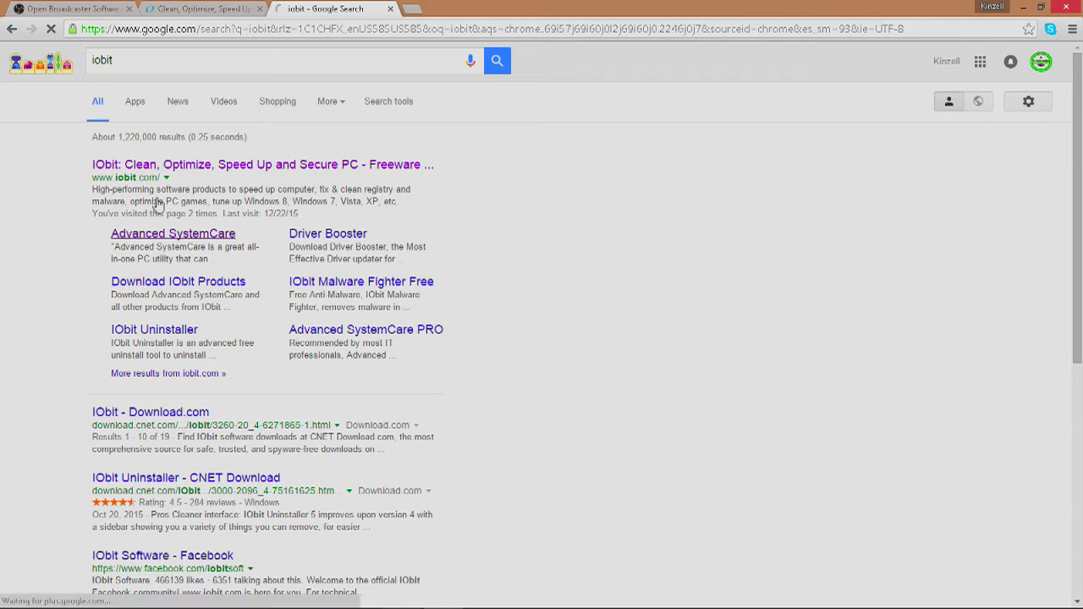
click(391, 9)
mouse_move(347, 61)
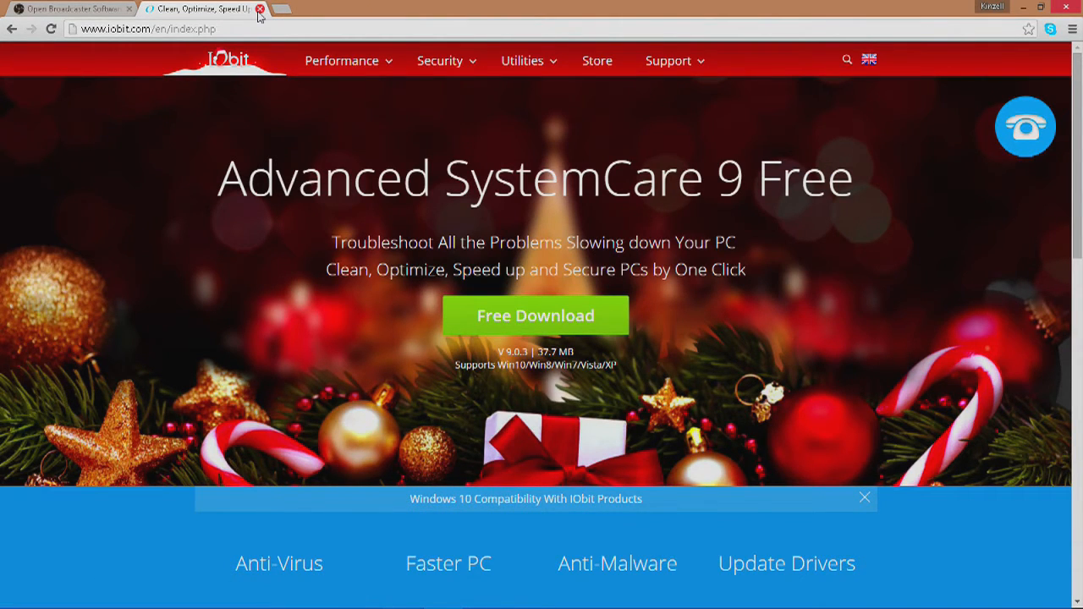
click(1023, 6)
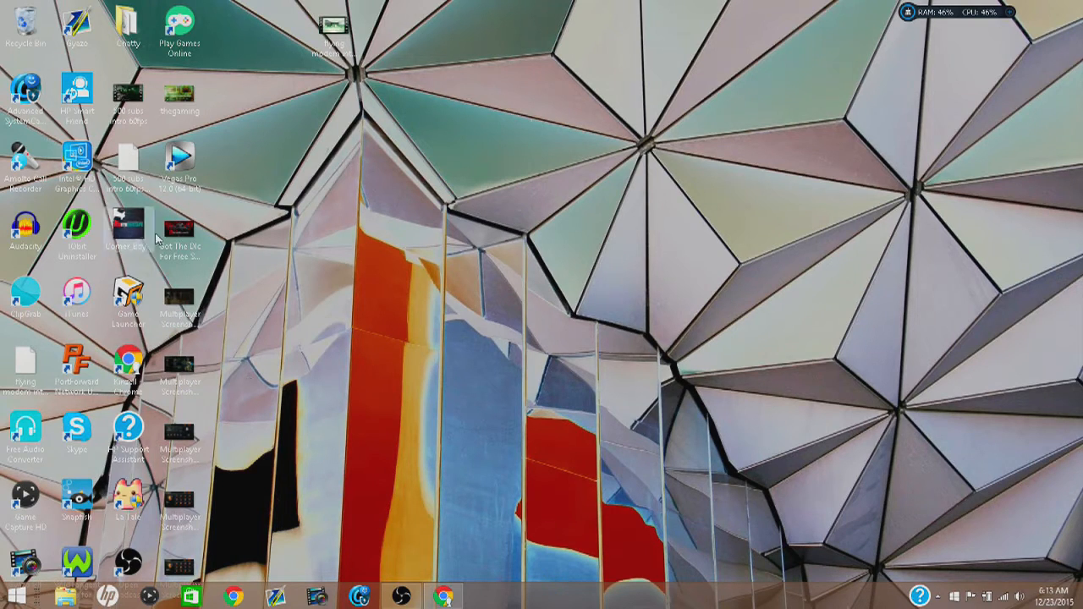
click(42, 127)
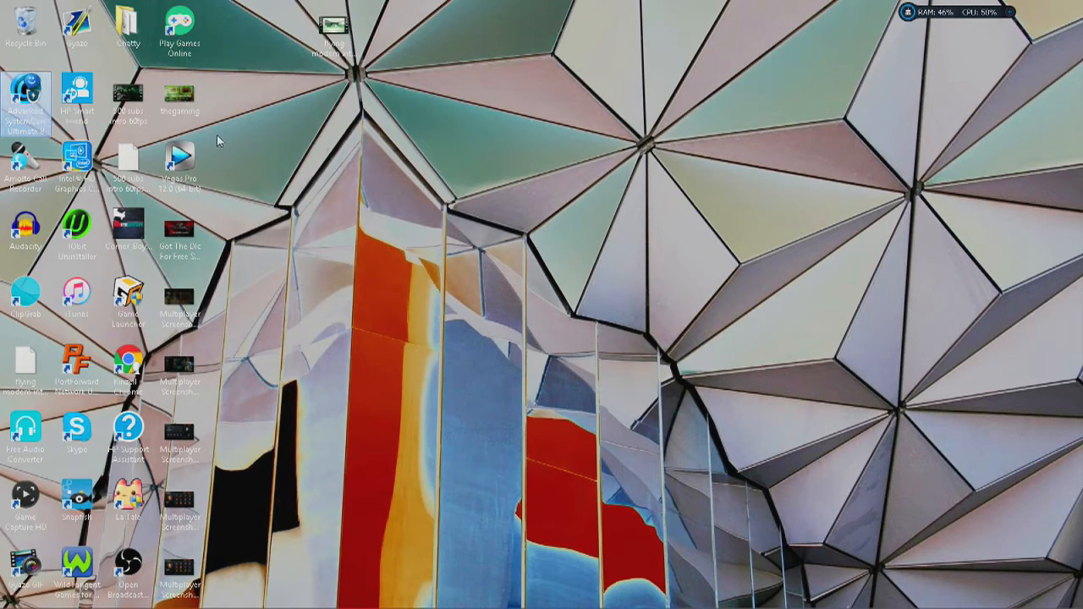
click(272, 160)
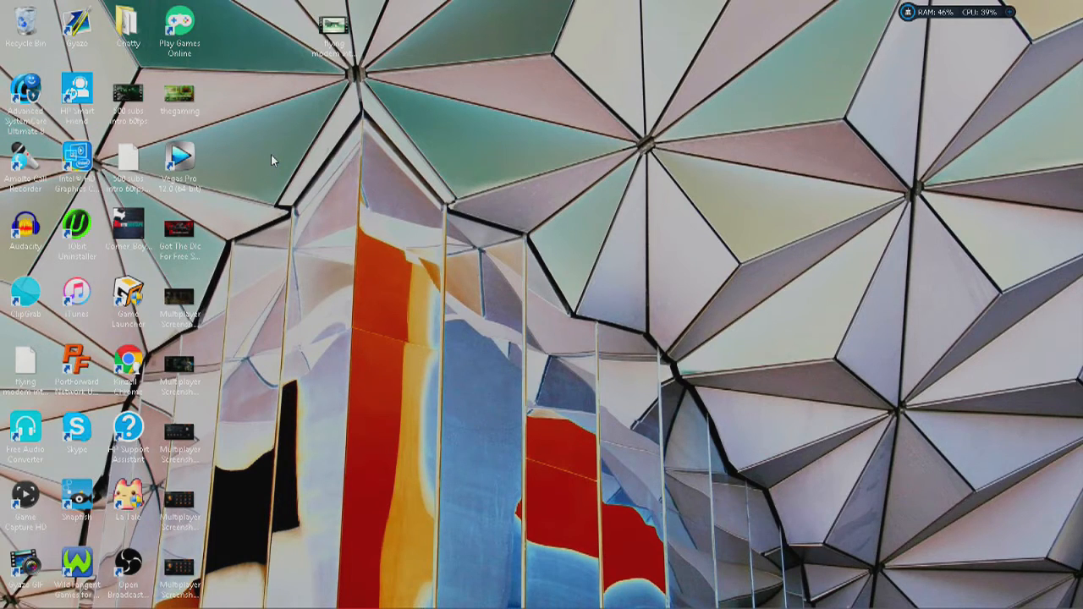
mouse_move(355, 604)
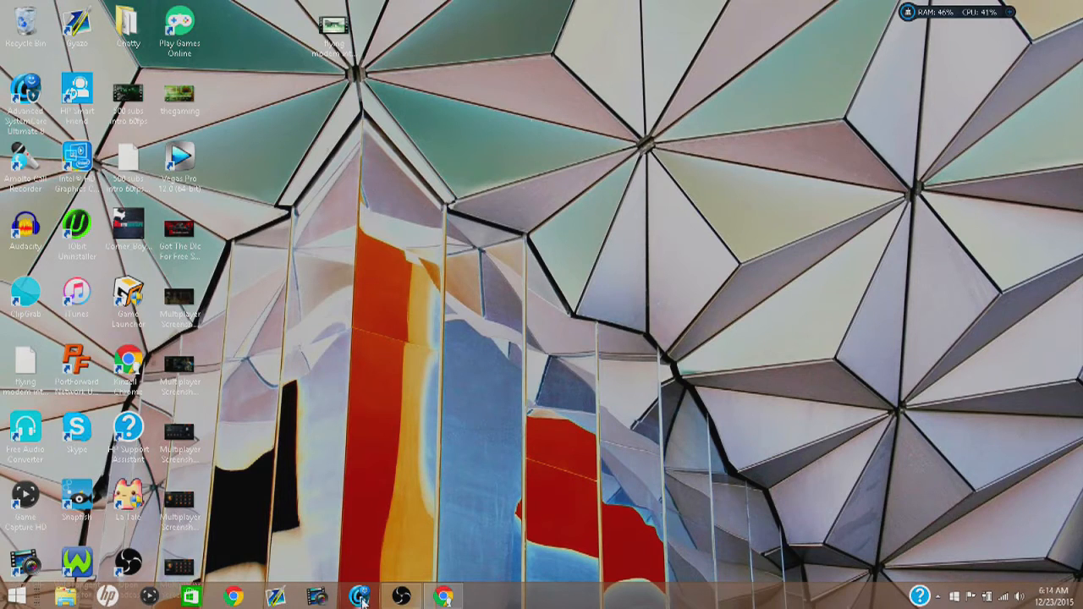
mouse_move(402, 597)
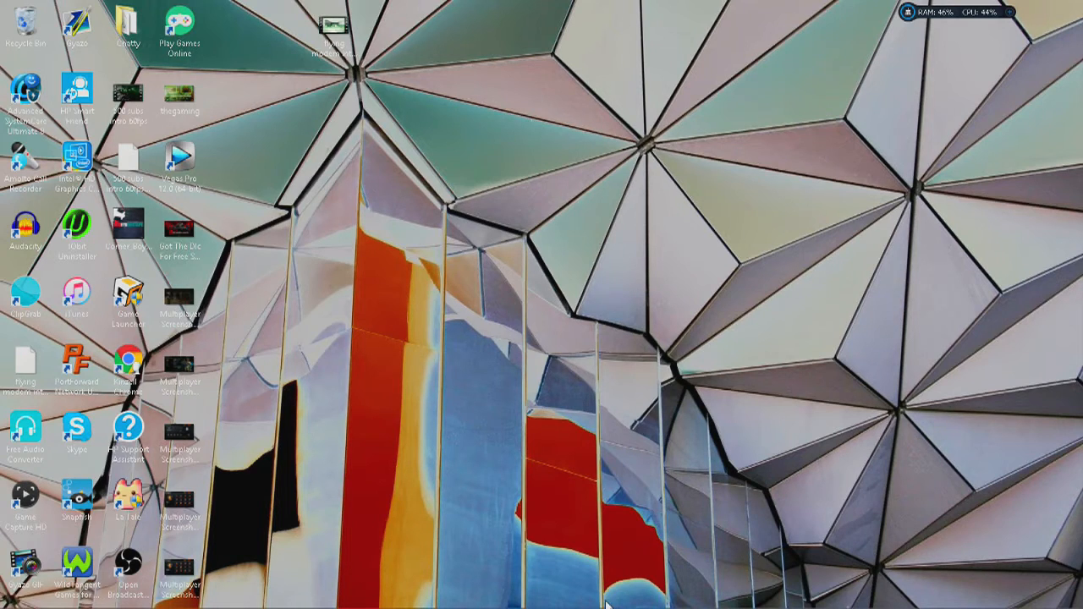
mouse_move(540, 605)
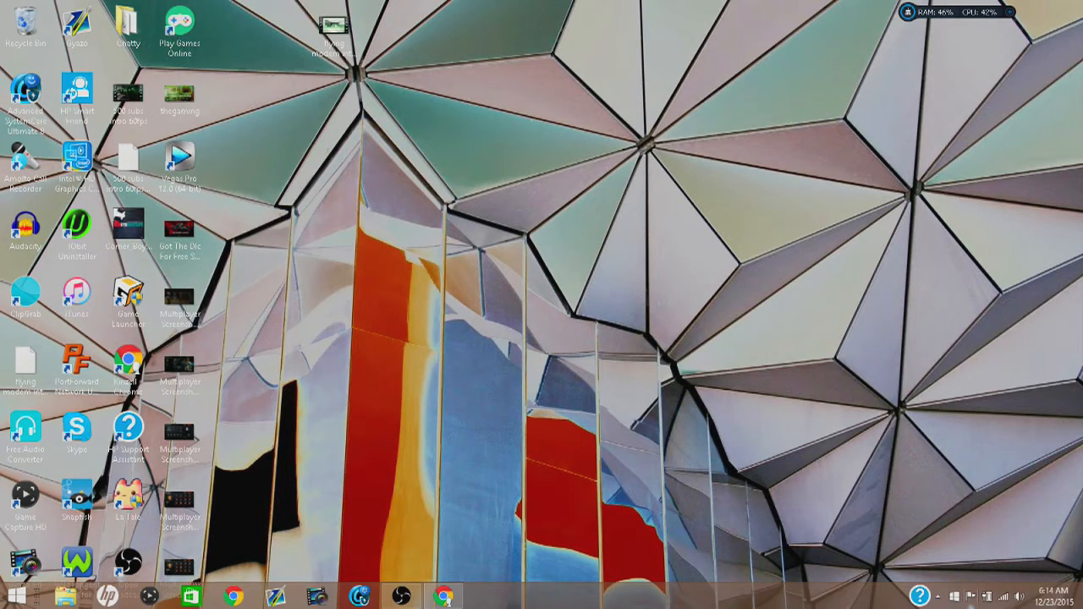
Step: Open the Windows Power Options from the battery status and show the additional power plans
click(988, 599)
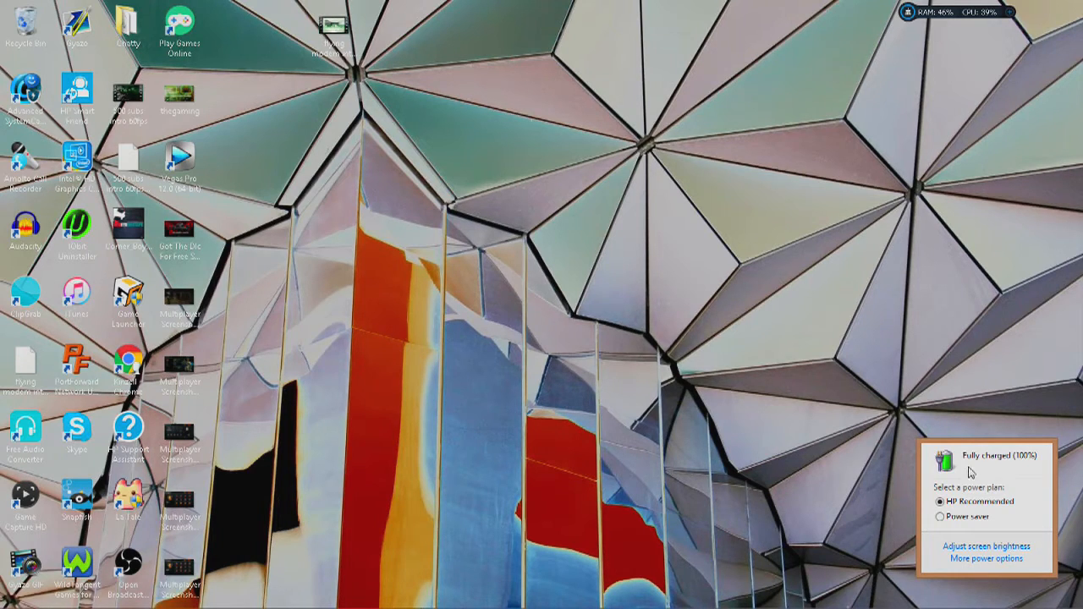
click(971, 559)
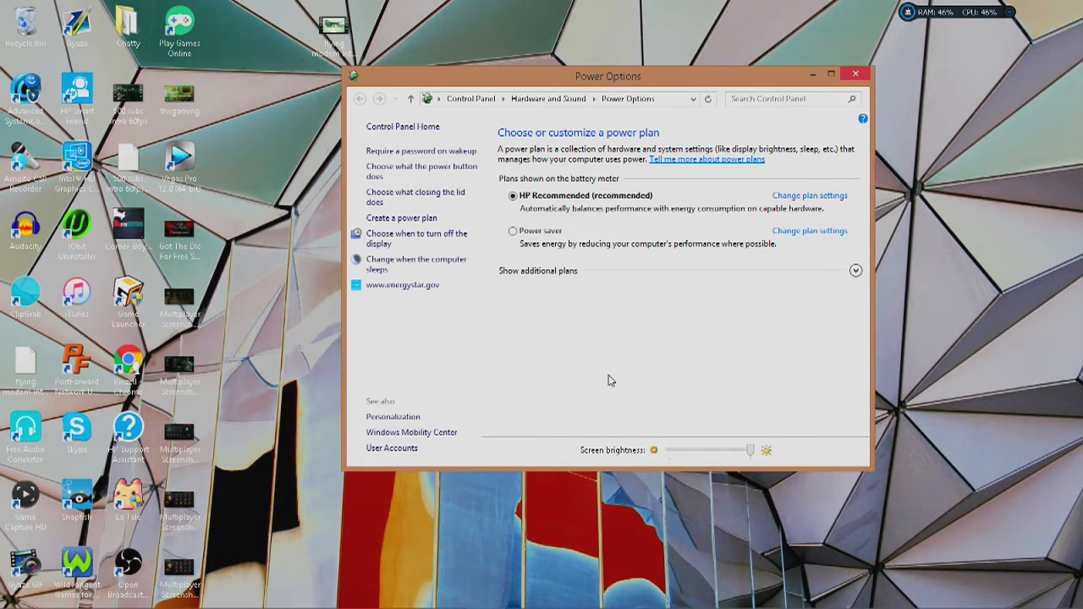
click(856, 270)
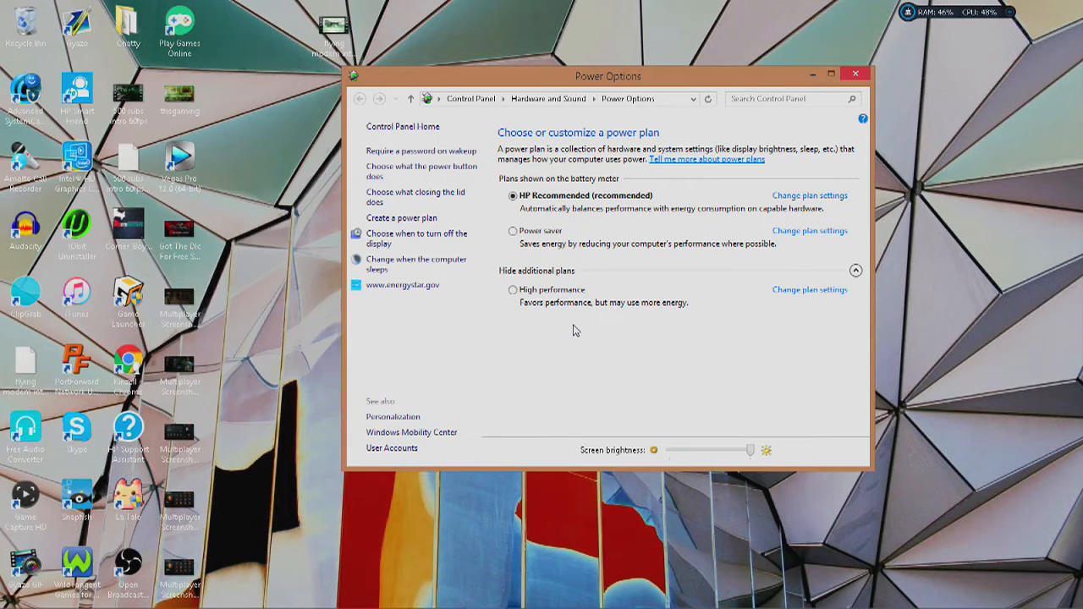
Step: Try the High performance power plan, switch back to HP Recommended and close Power Options
click(513, 291)
click(512, 197)
click(867, 76)
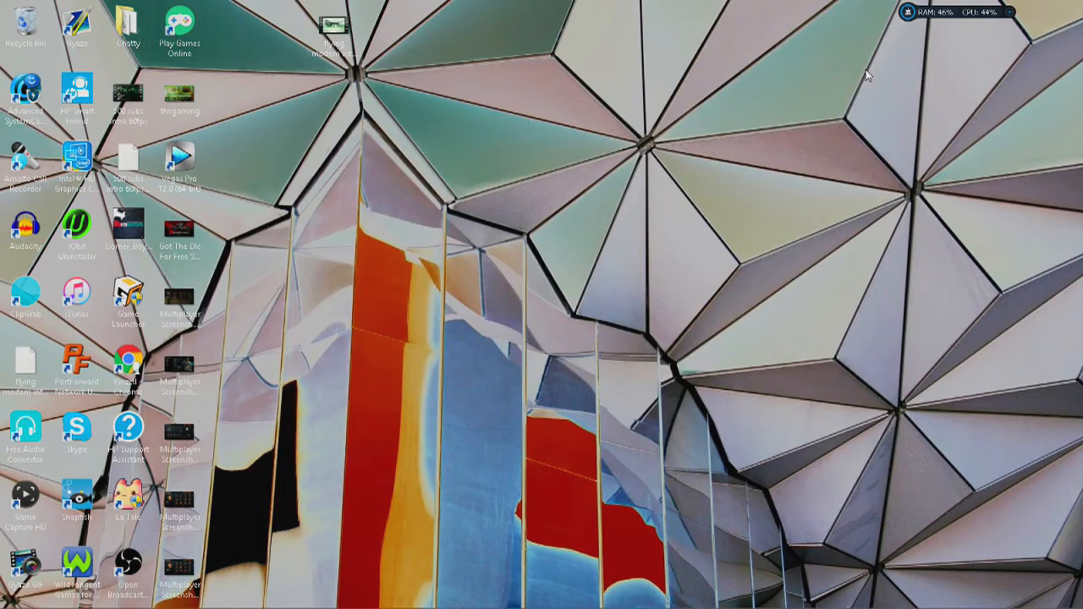
Step: Switch to Open Broadcaster Software and set the max video bitrate to 1800 kb/s in the encoding settings
mouse_move(632, 601)
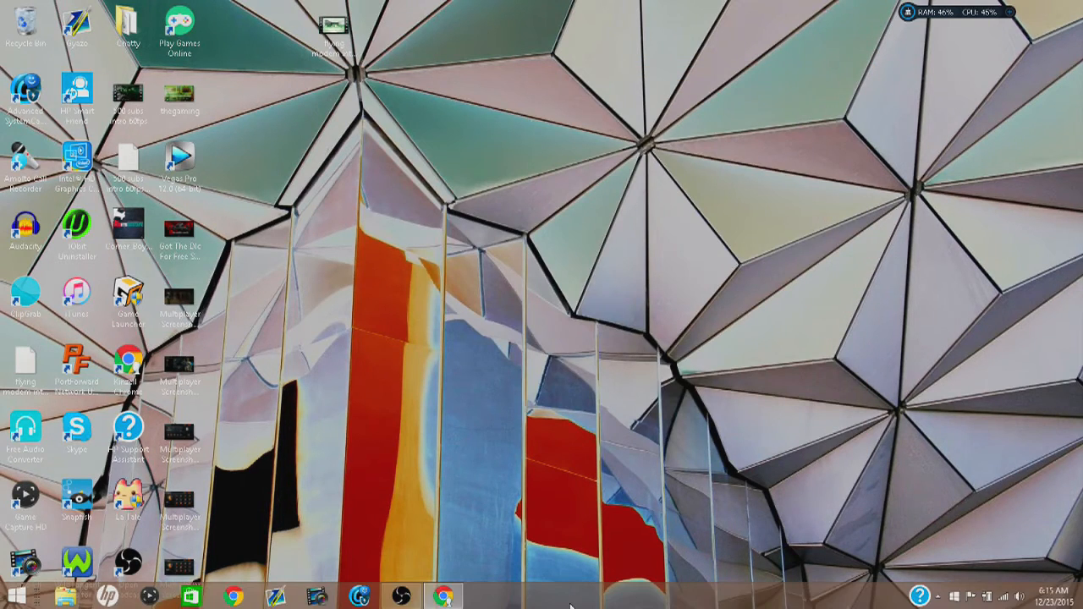
click(416, 595)
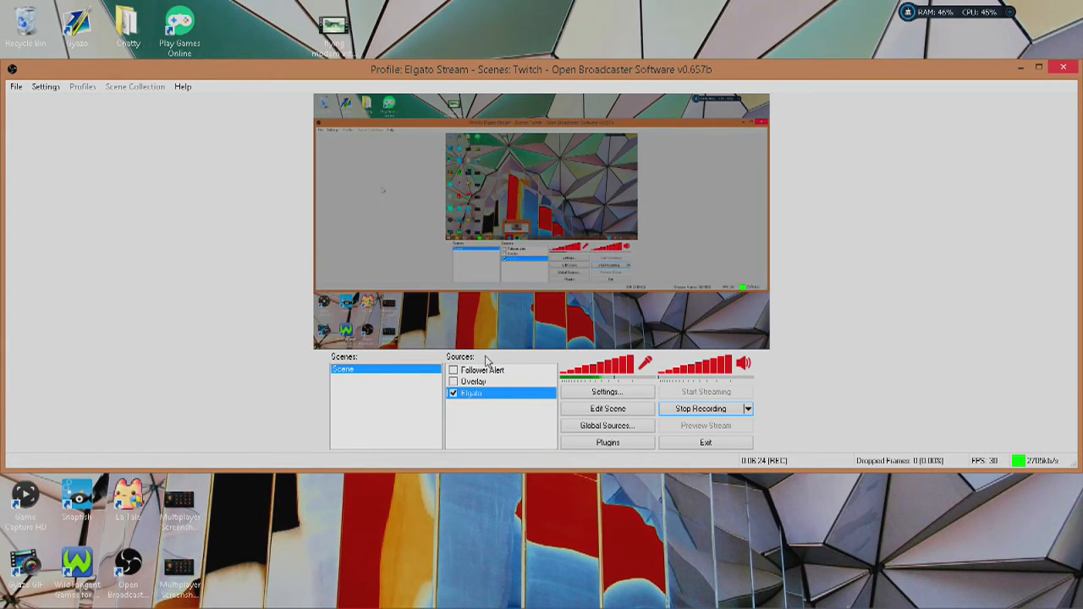
click(606, 393)
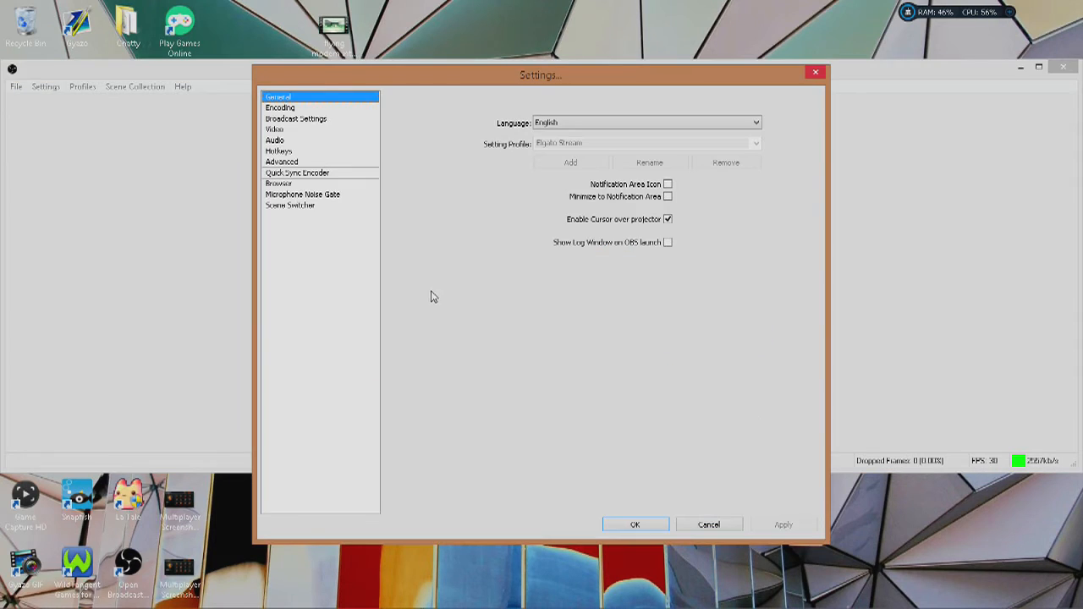
click(332, 110)
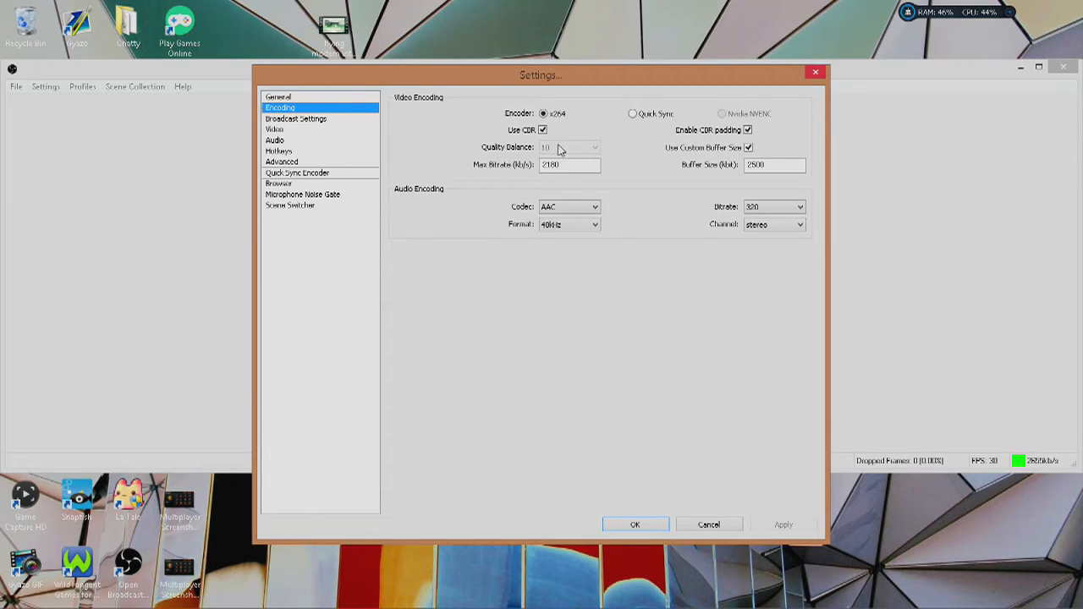
drag(565, 165, 544, 164)
text(1800)
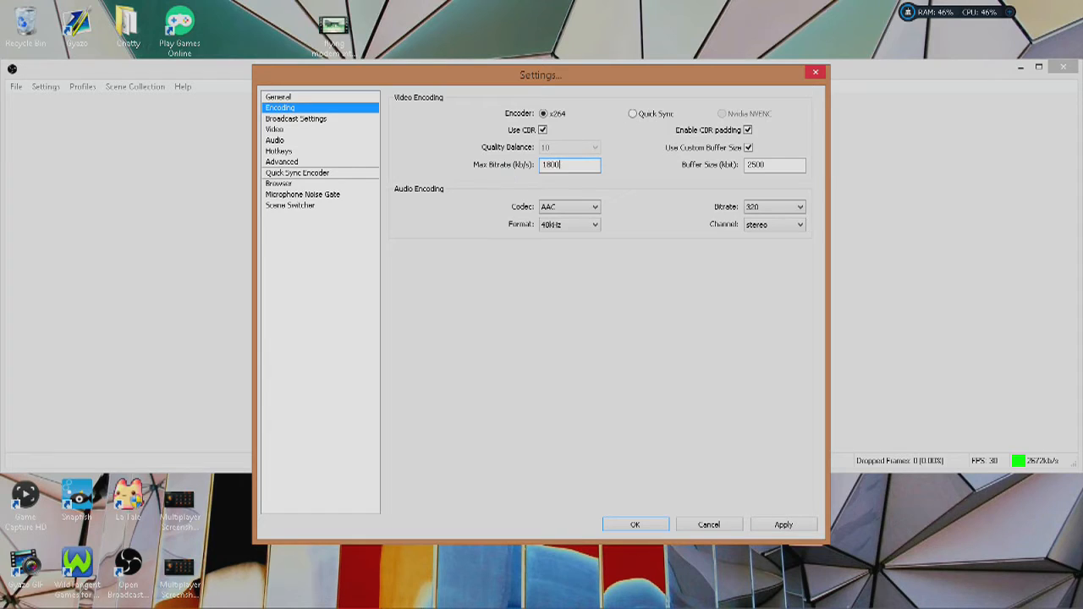
Step: Set the custom buffer size to 200 kbit and select 320 as the audio bitrate
double_click(753, 171)
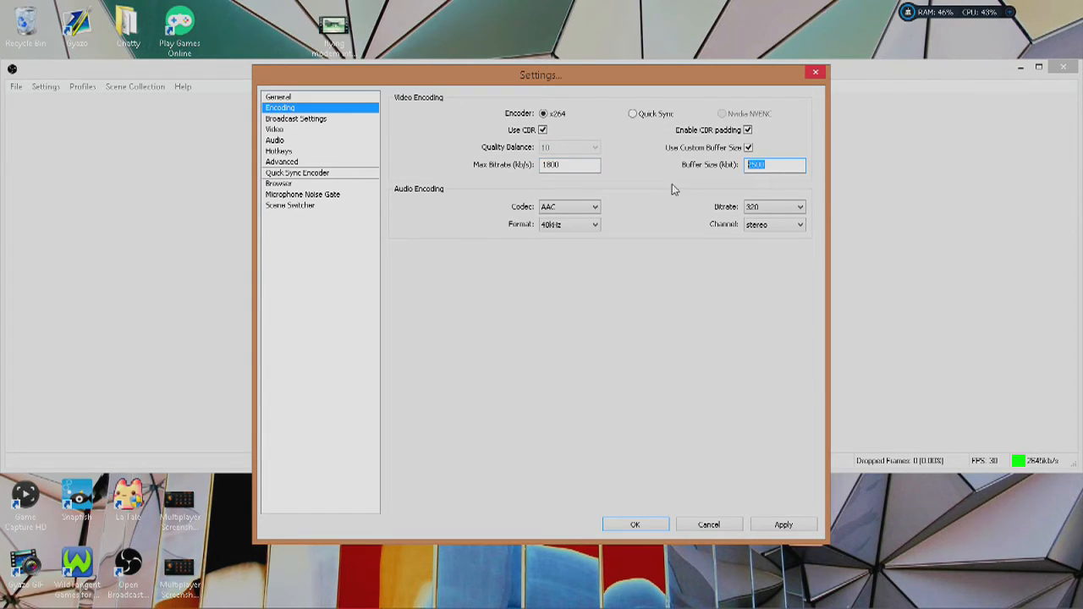
text(20)
click(779, 208)
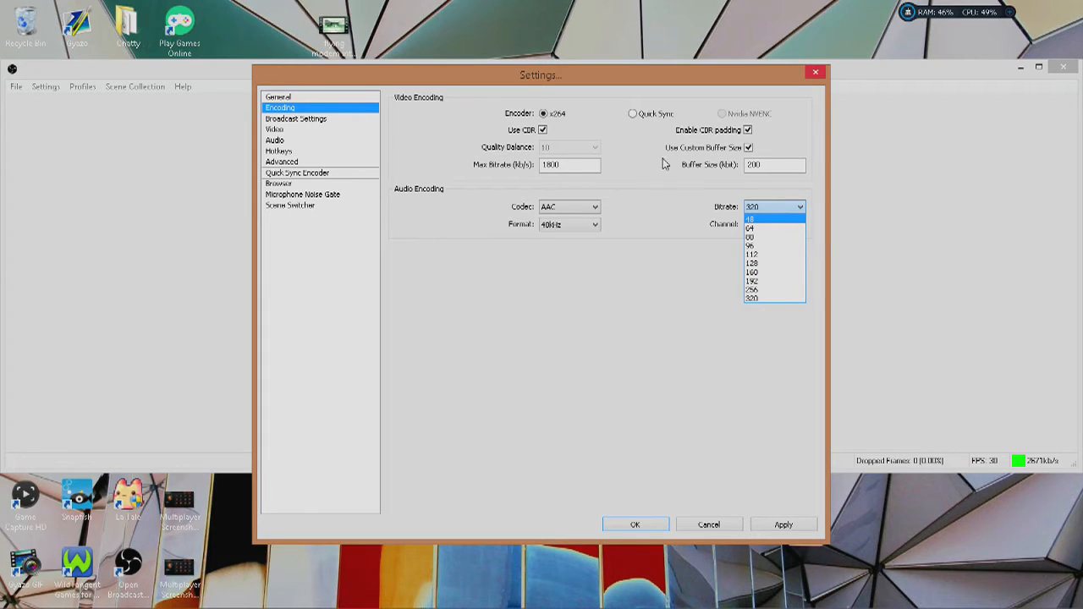
click(763, 297)
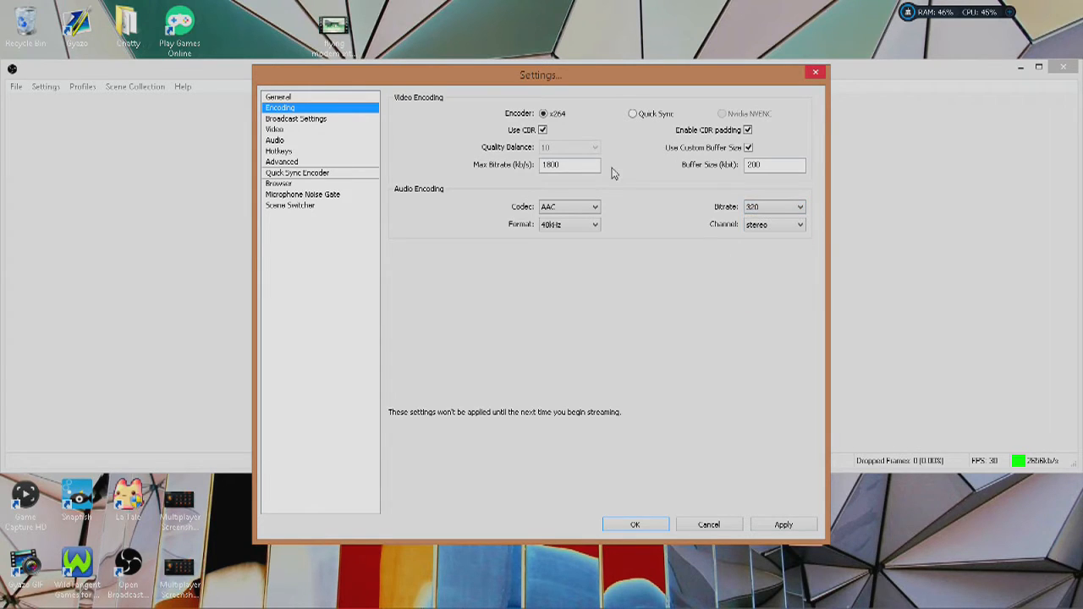
Step: Set the max video bitrate to 2500 kb/s and the custom buffer size to 2500 kbit
drag(569, 166, 536, 166)
text(2500)
drag(771, 166, 717, 182)
text(250)
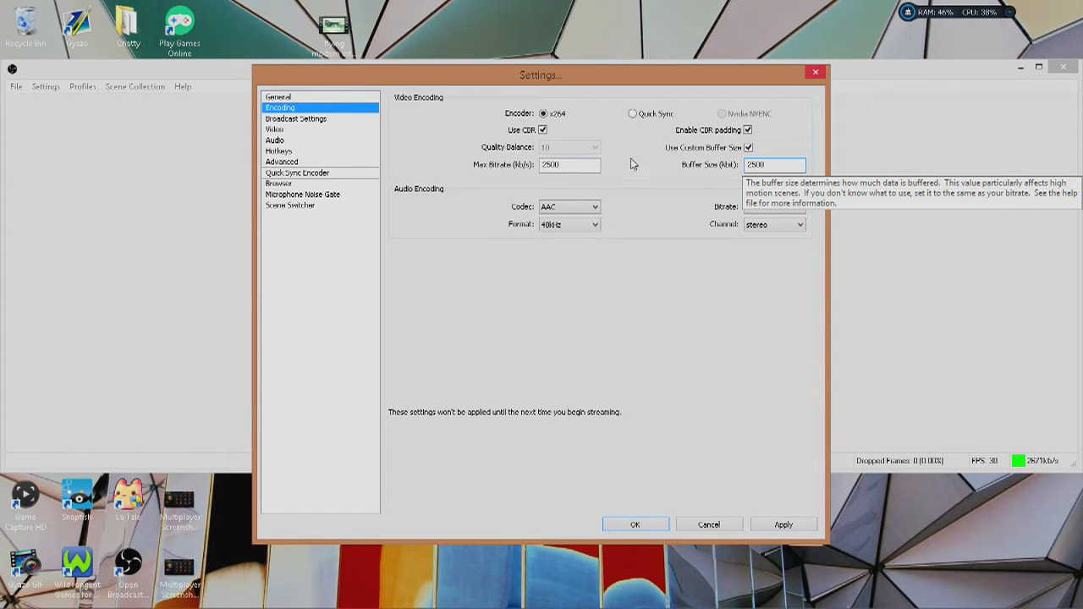
Step: Lower the max video bitrate to 2180 kb/s in the encoding settings
drag(577, 169, 502, 175)
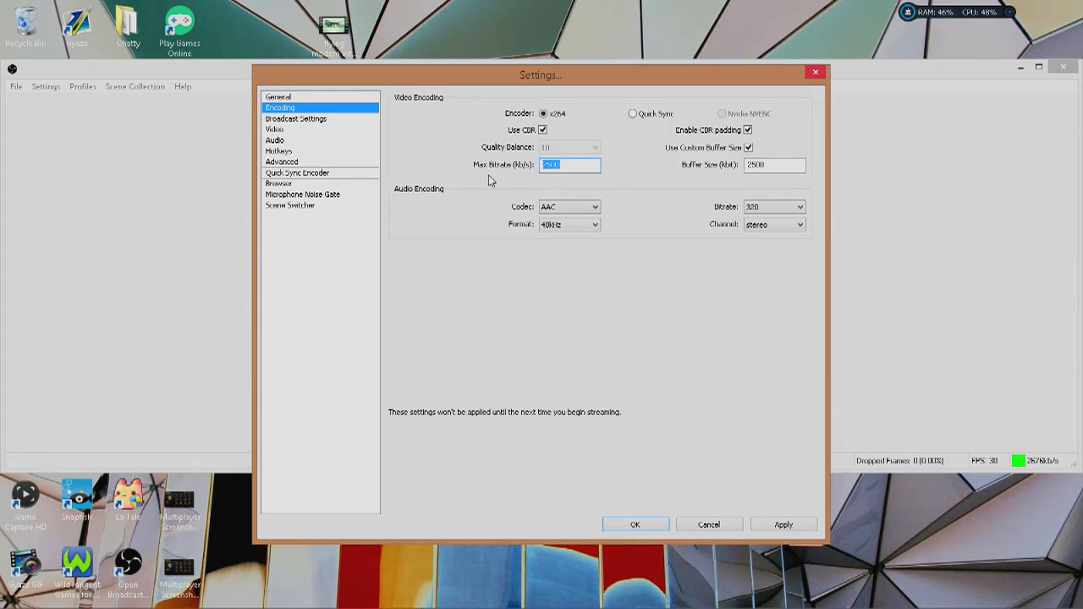
key(BackSpace)
text(2180)
Step: Try an audio bitrate of 128 and set it back to 320
click(776, 210)
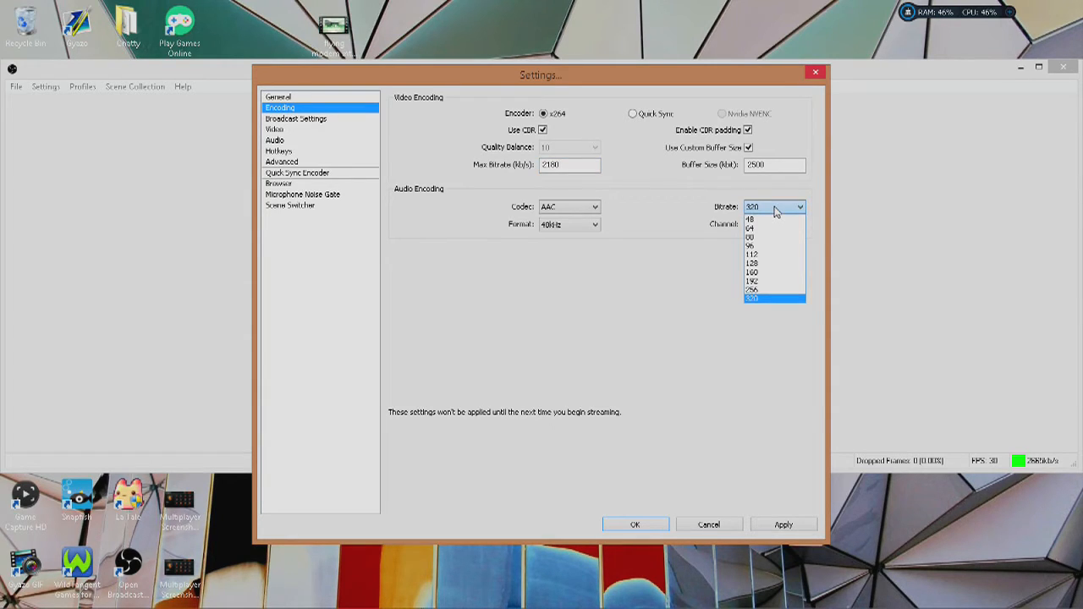
click(775, 264)
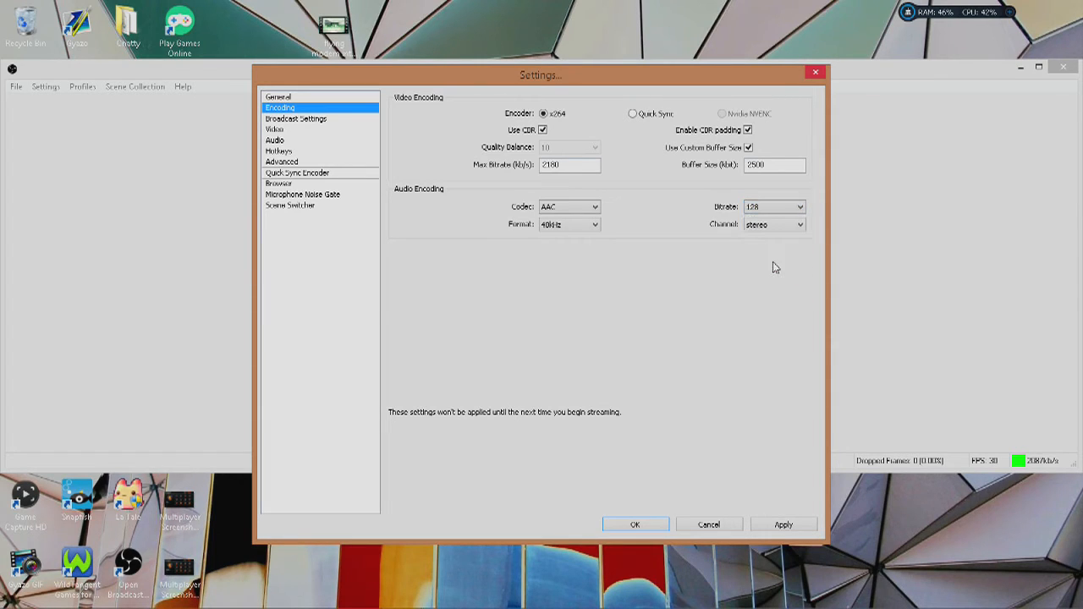
click(781, 209)
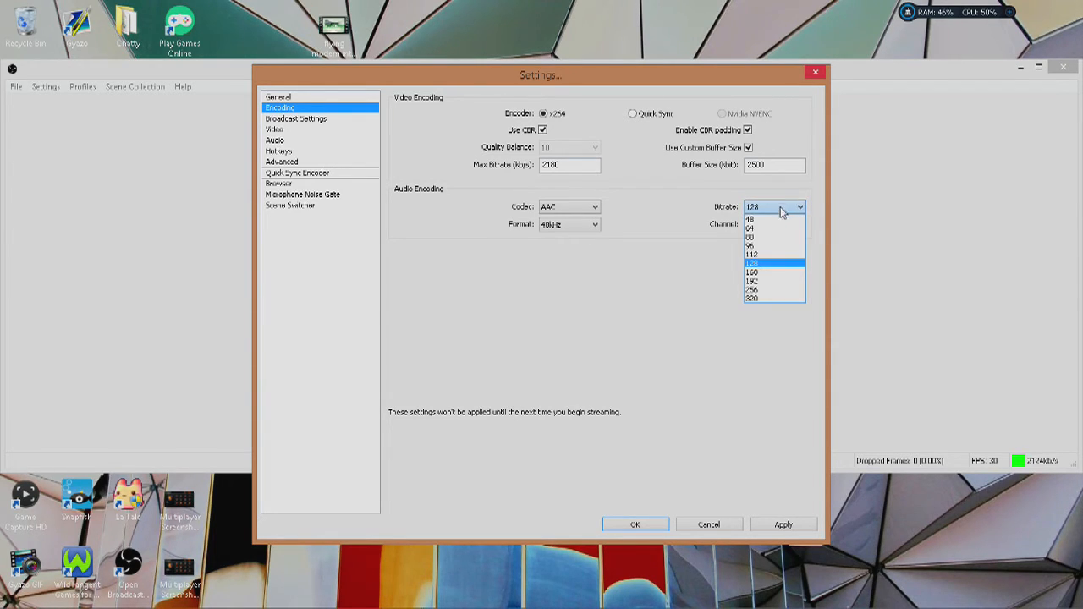
click(771, 299)
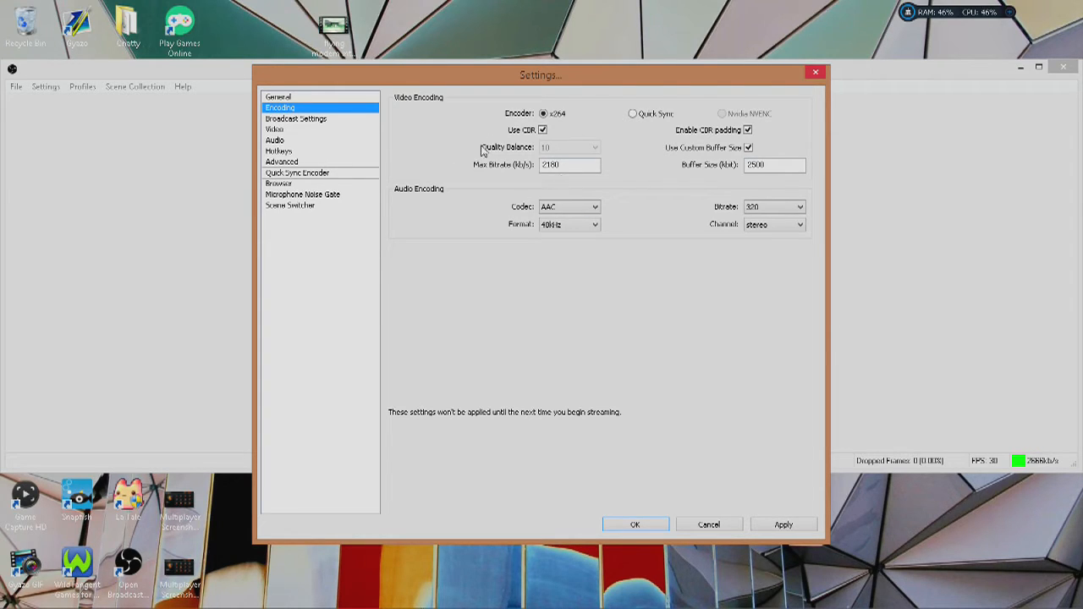
Step: Leave the encoding settings for the Broadcast Settings without saving the encoding changes
click(567, 169)
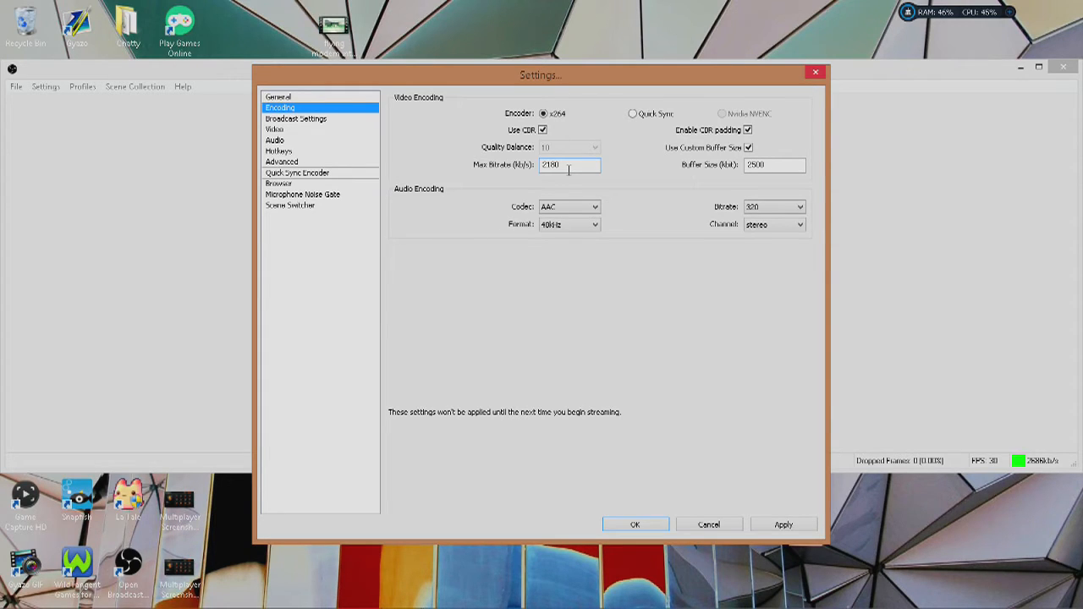
click(335, 120)
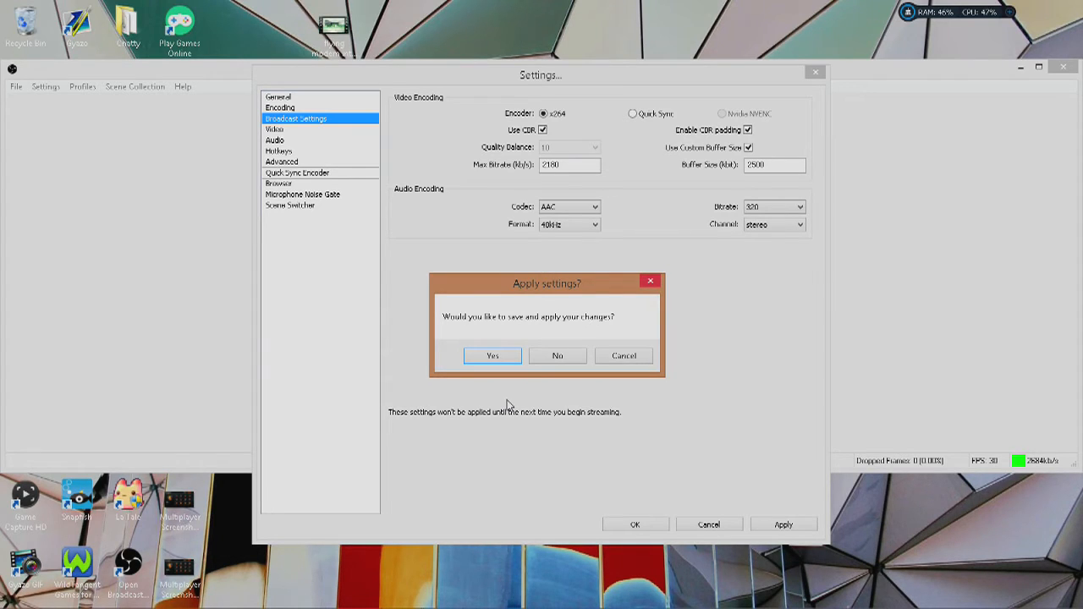
click(557, 355)
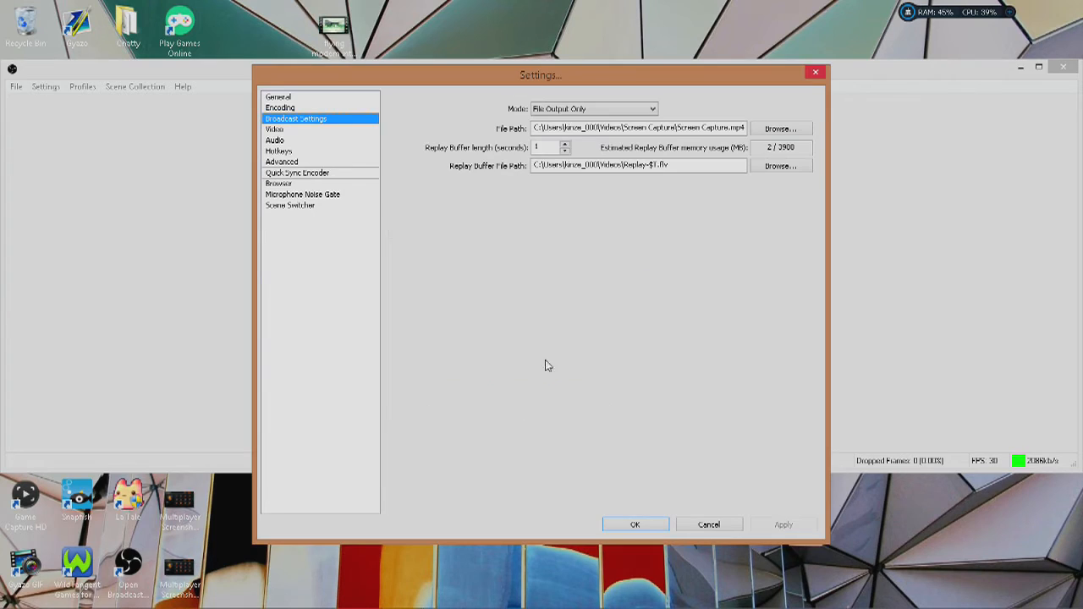
Step: Set the broadcast mode to Live Stream and choose US West: Los Angeles, CA as the FMS URL for Twitch
click(315, 130)
click(316, 120)
click(633, 110)
click(634, 124)
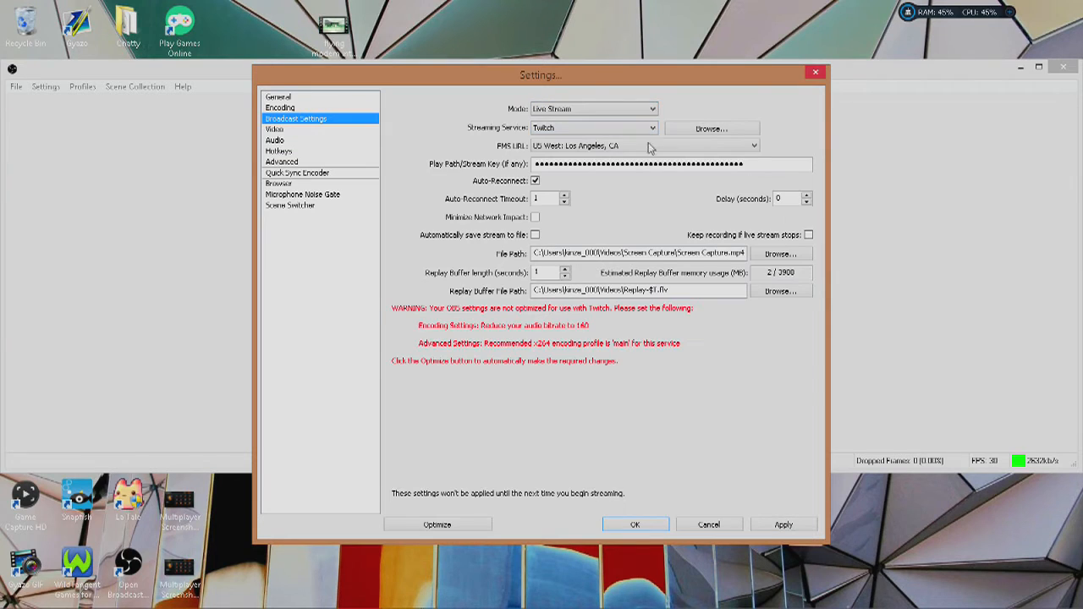
click(642, 148)
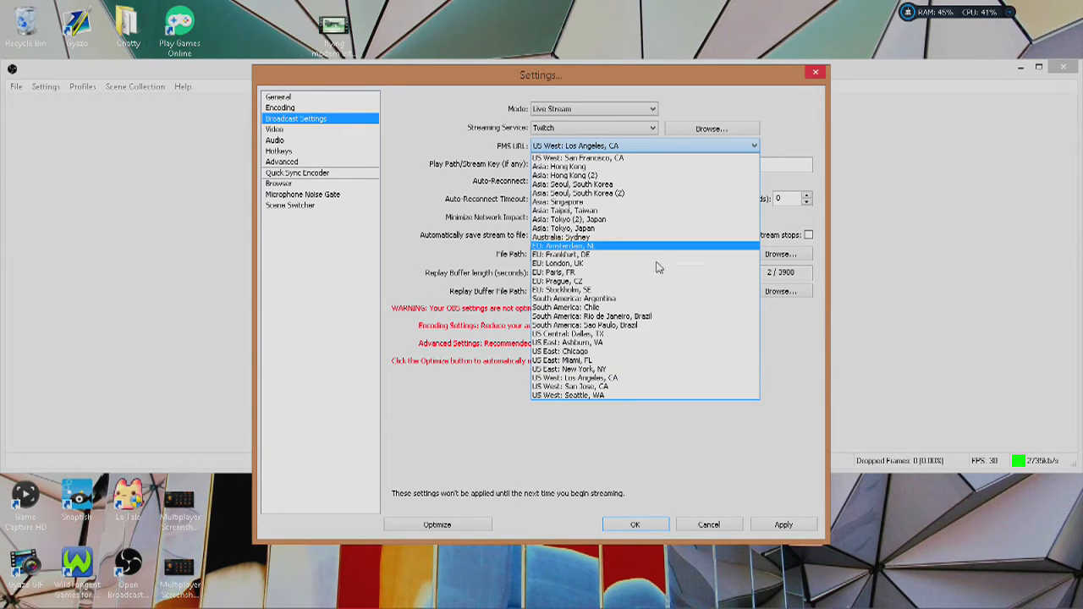
click(643, 379)
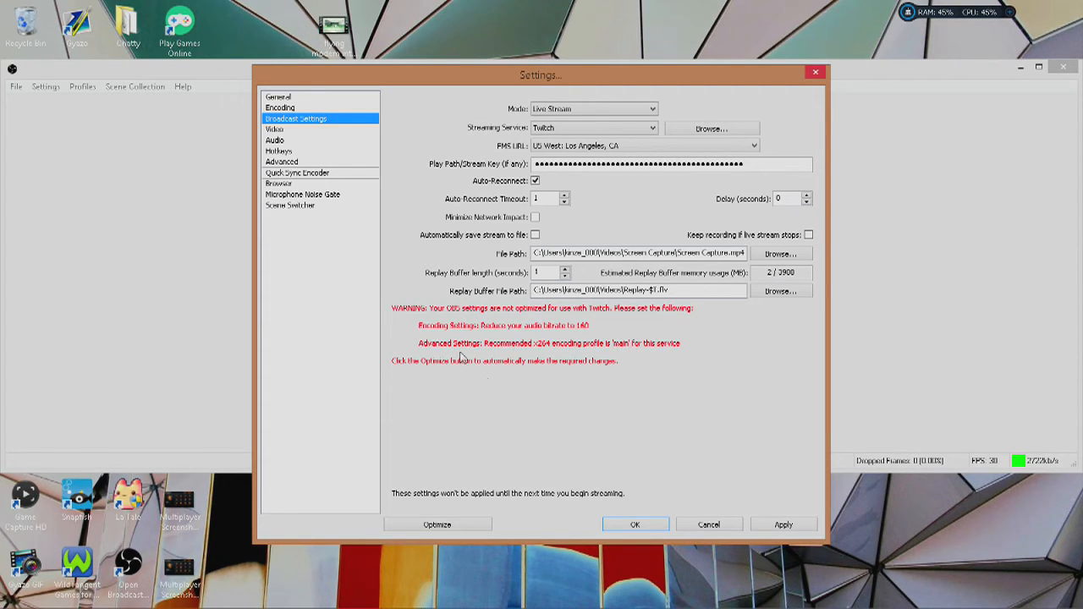
Step: Discard the broadcast changes and select Speakers (ATR USB microphone) as the desktop audio device in the Audio settings
click(333, 132)
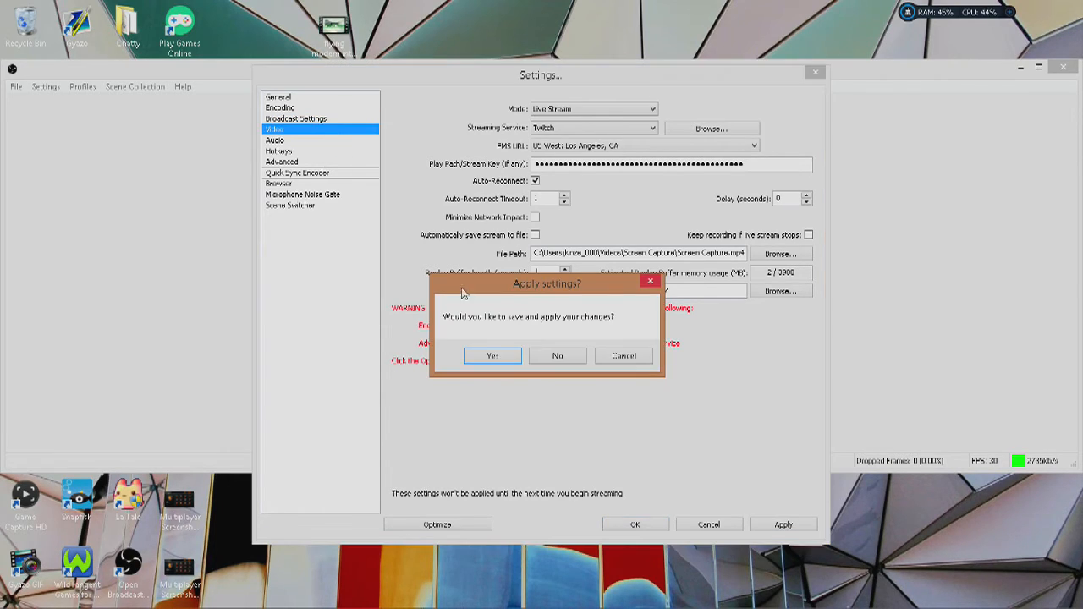
click(566, 356)
click(345, 141)
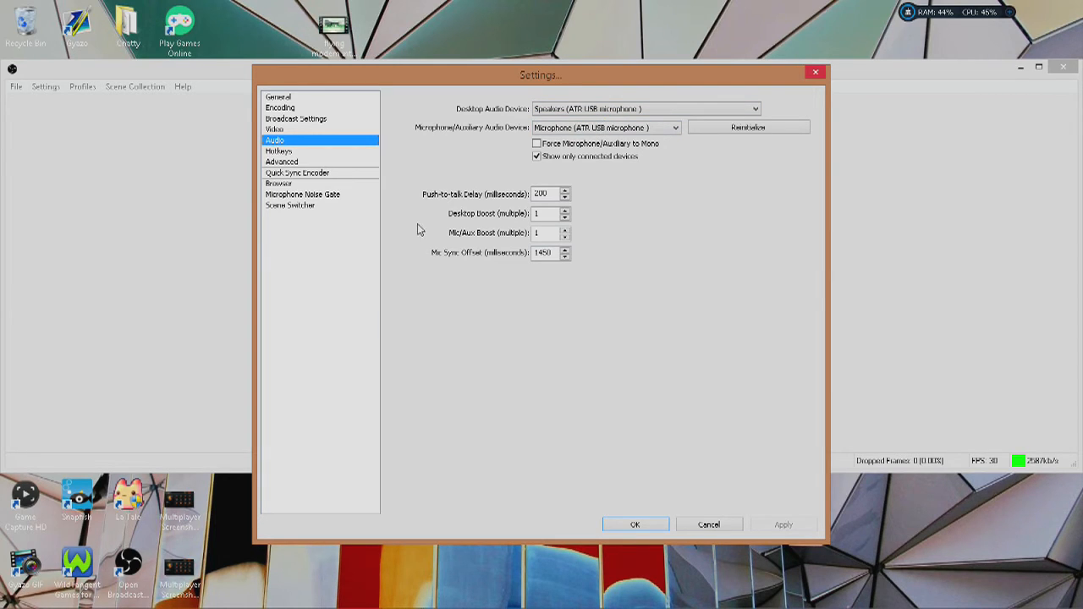
click(565, 111)
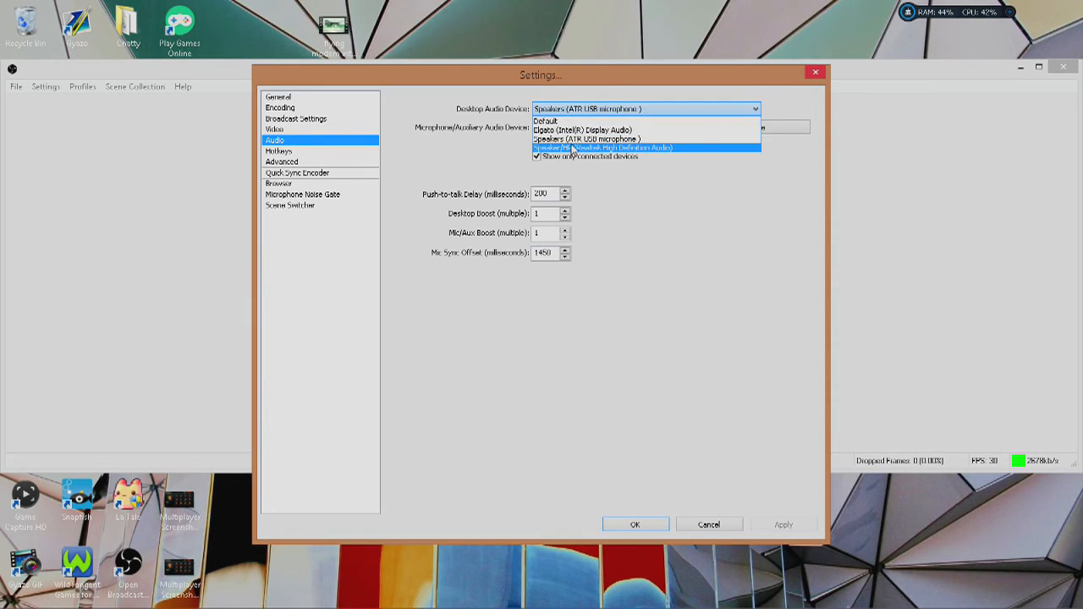
click(587, 138)
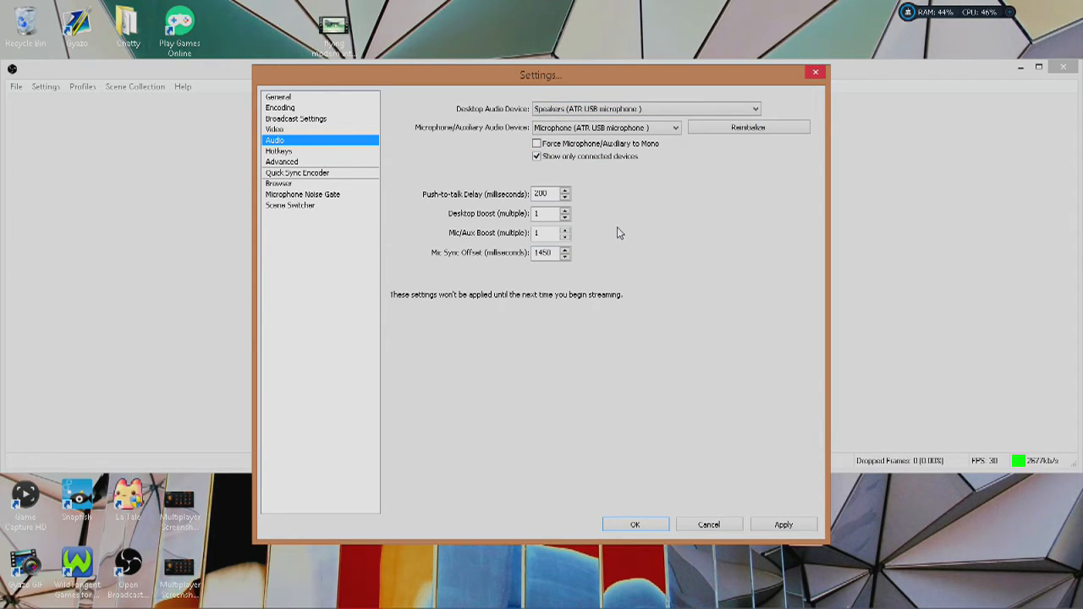
Step: Discard the audio changes and open the Advanced settings
click(333, 151)
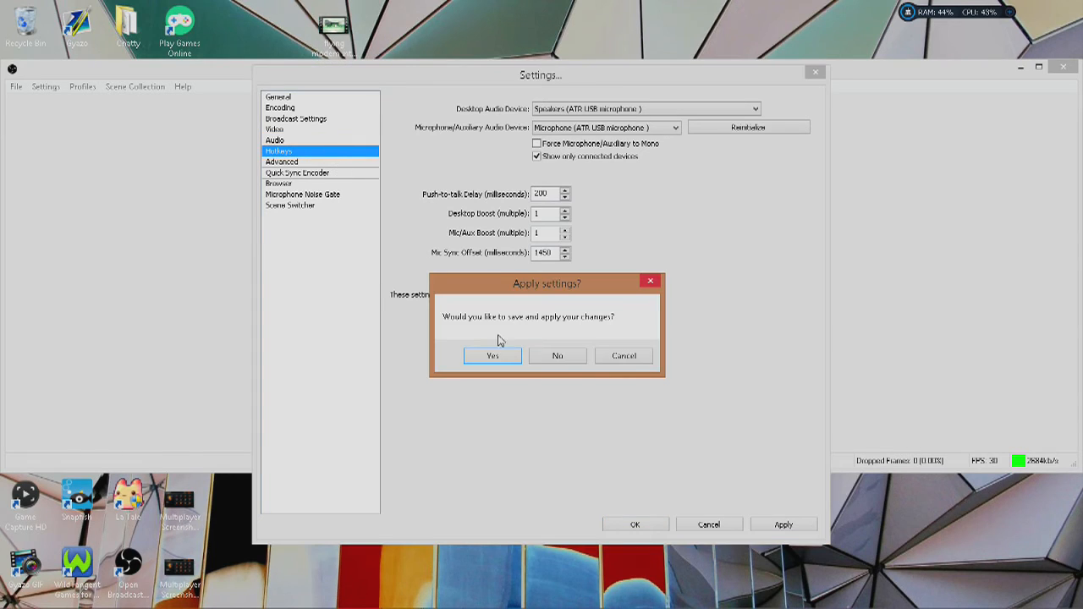
click(556, 356)
click(329, 162)
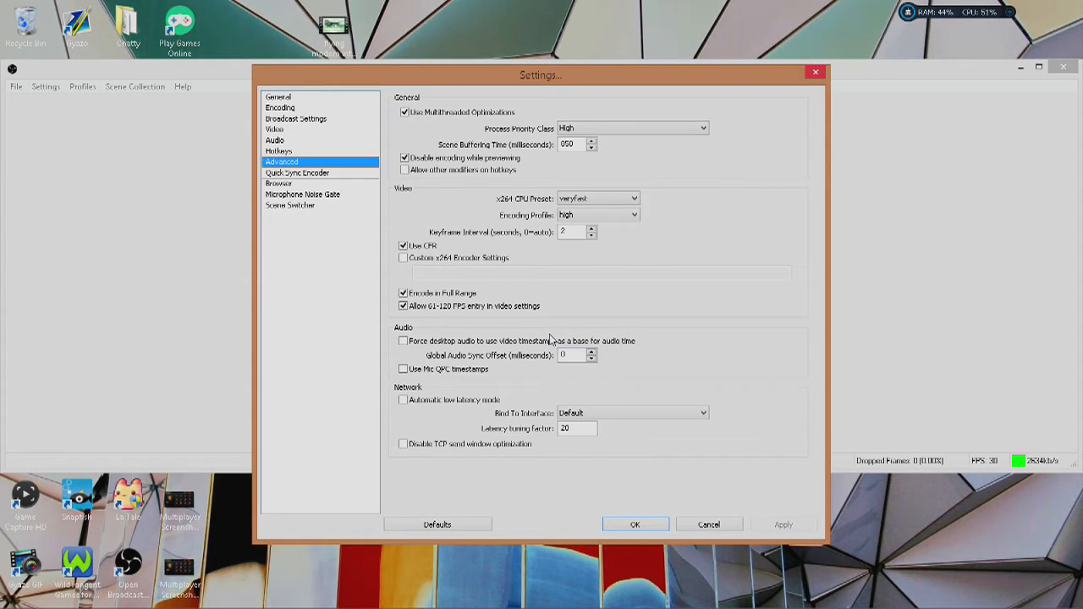
Step: Try the Normal process priority class and set it back to High
click(661, 129)
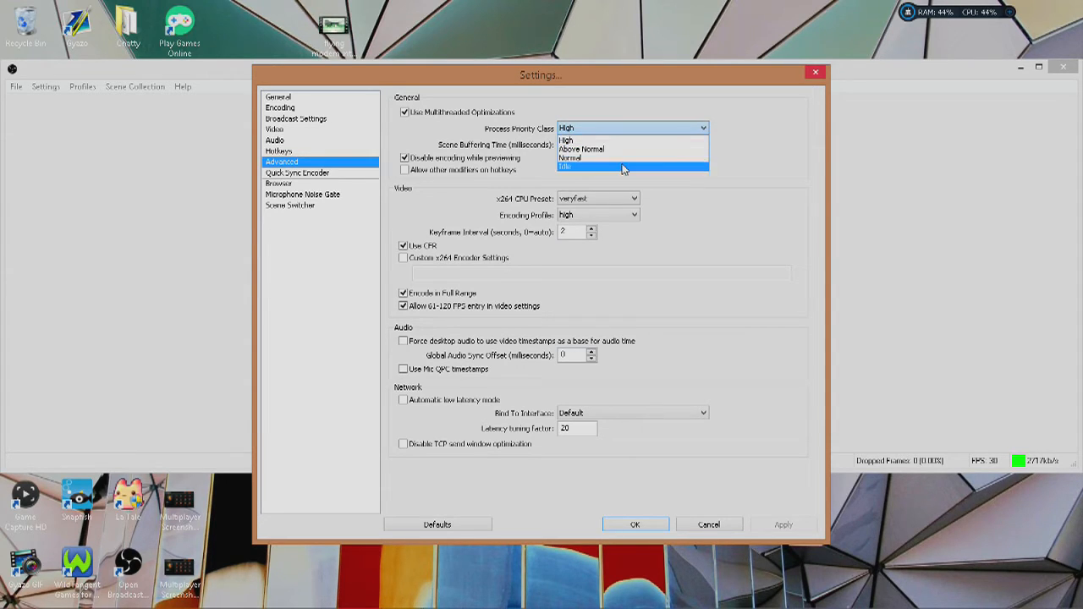
click(619, 159)
click(622, 131)
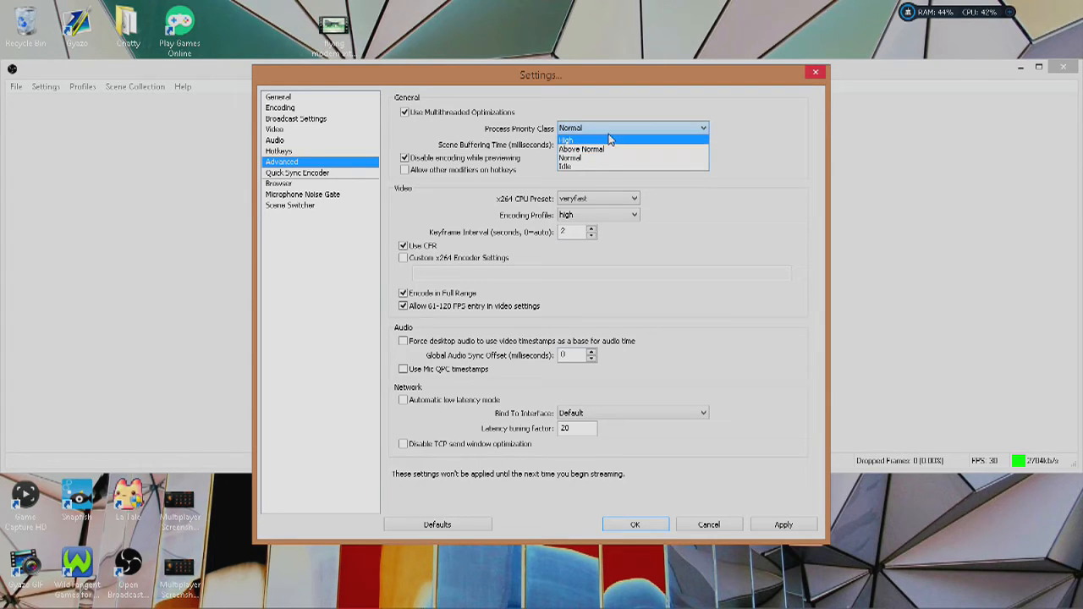
click(613, 140)
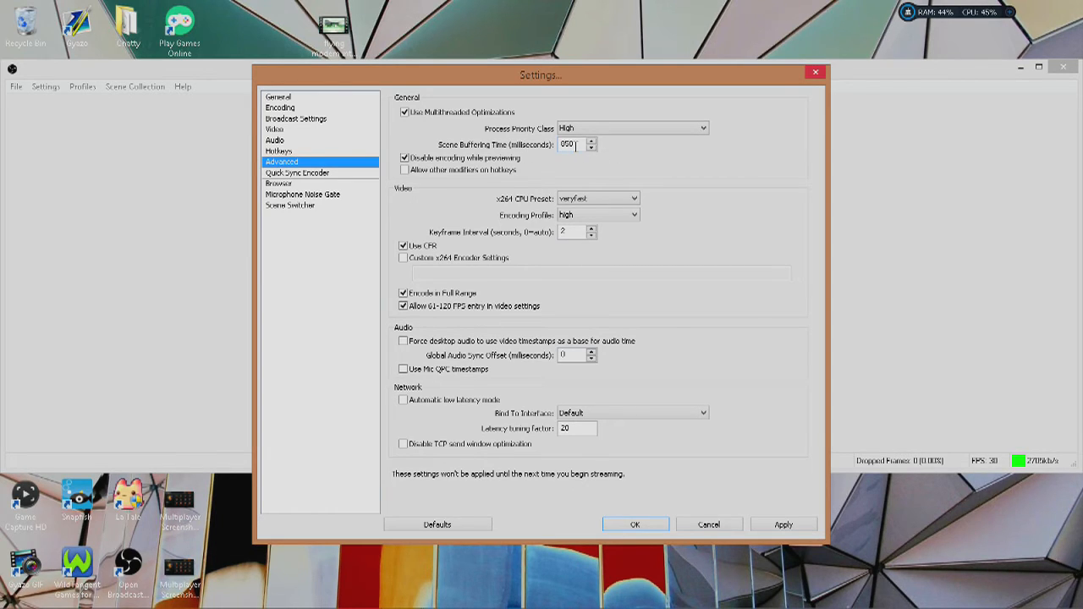
Step: Set the scene buffering time to 1000 milliseconds and turn off disabling of encoding while previewing
drag(575, 144, 539, 151)
text(1000)
click(553, 161)
Step: Try scene buffering times of 200 and 1000 milliseconds and set the value back to 850
click(578, 147)
drag(580, 148, 566, 147)
text(200)
key(BackSpace)
key(BackSpace)
key(BackSpace)
key(BackSpace)
text(1000)
key(BackSpace)
key(BackSpace)
key(BackSpace)
key(BackSpace)
text(850)
Step: Try the superfast and ultrafast x264 CPU presets, declining each preset change
click(616, 201)
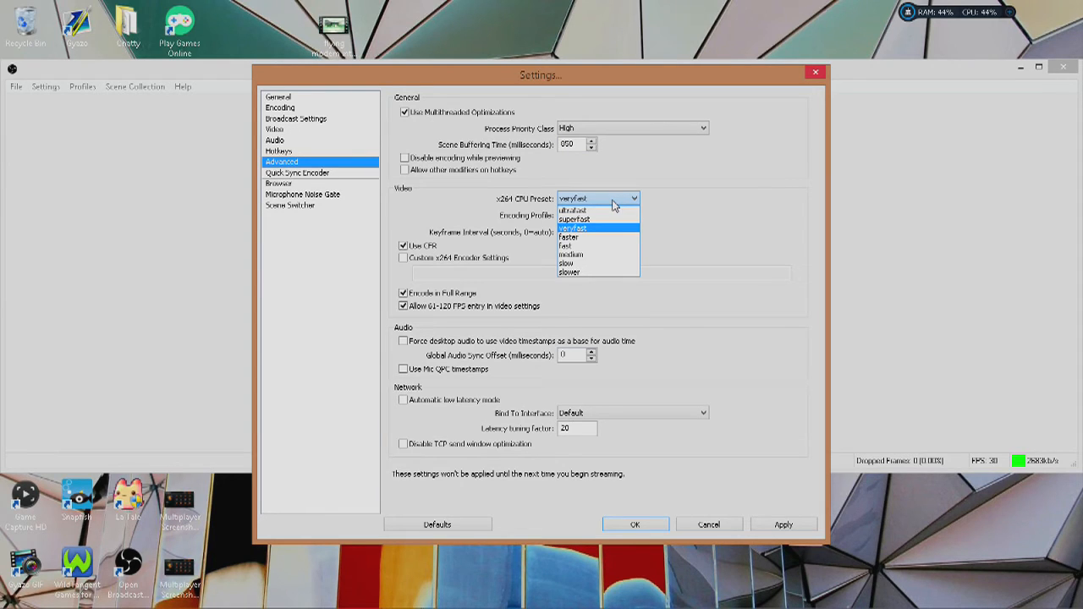
click(600, 220)
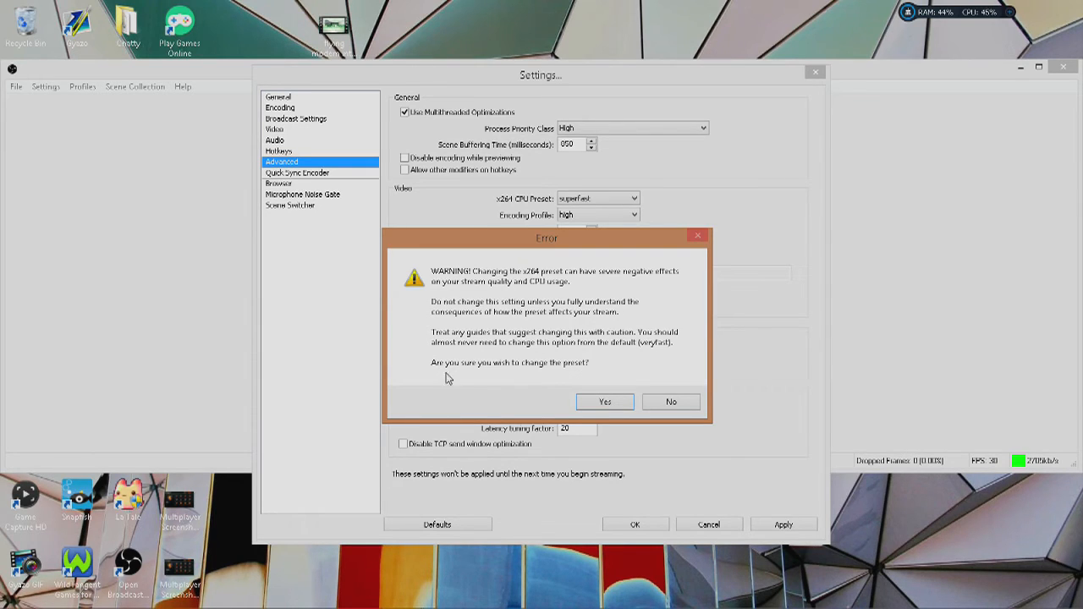
click(656, 408)
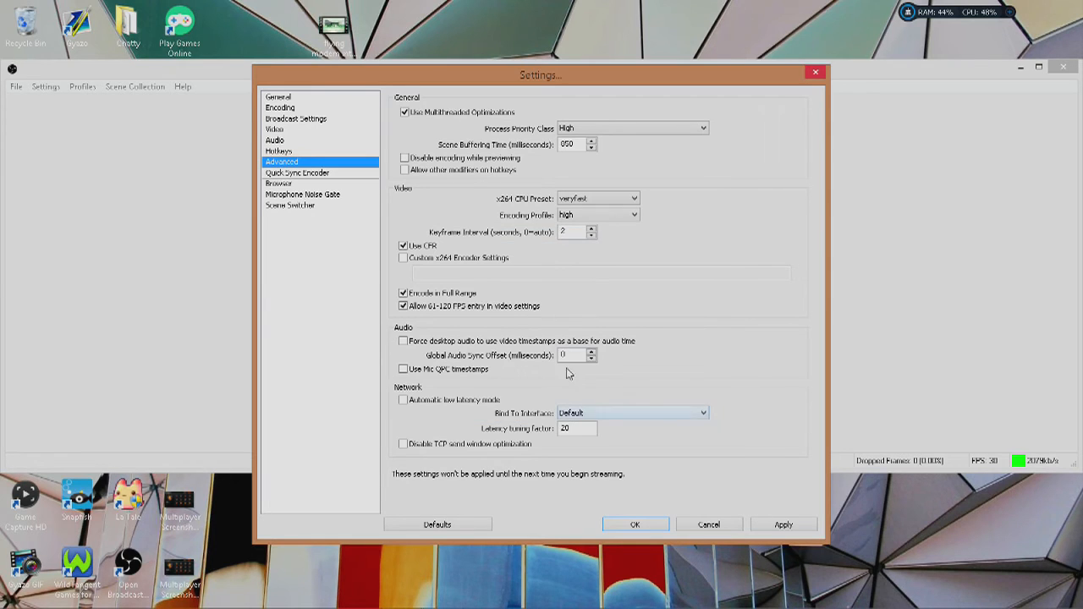
click(590, 201)
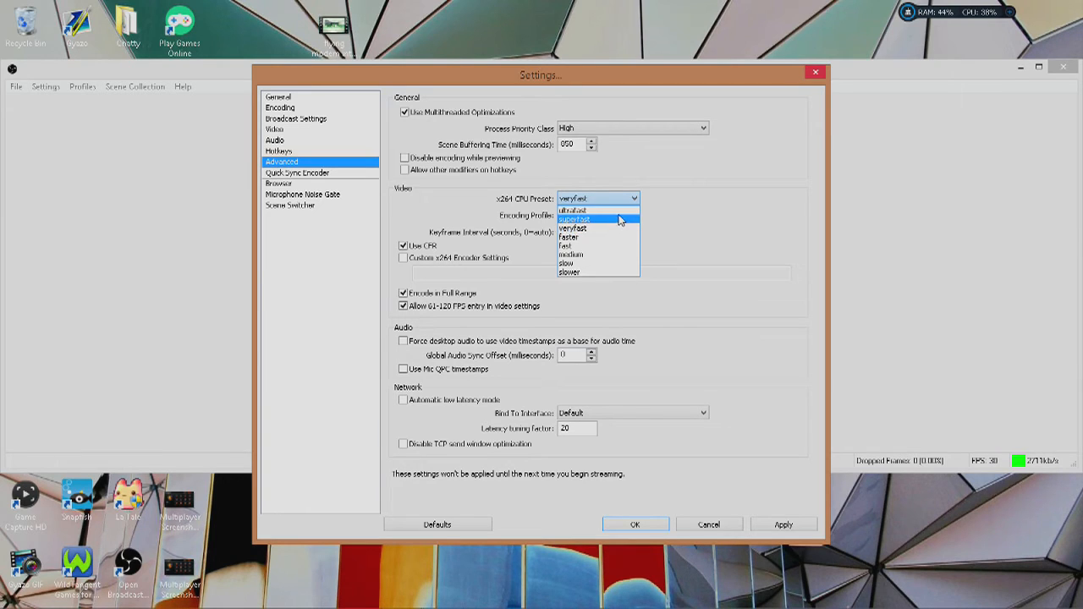
click(618, 213)
click(670, 404)
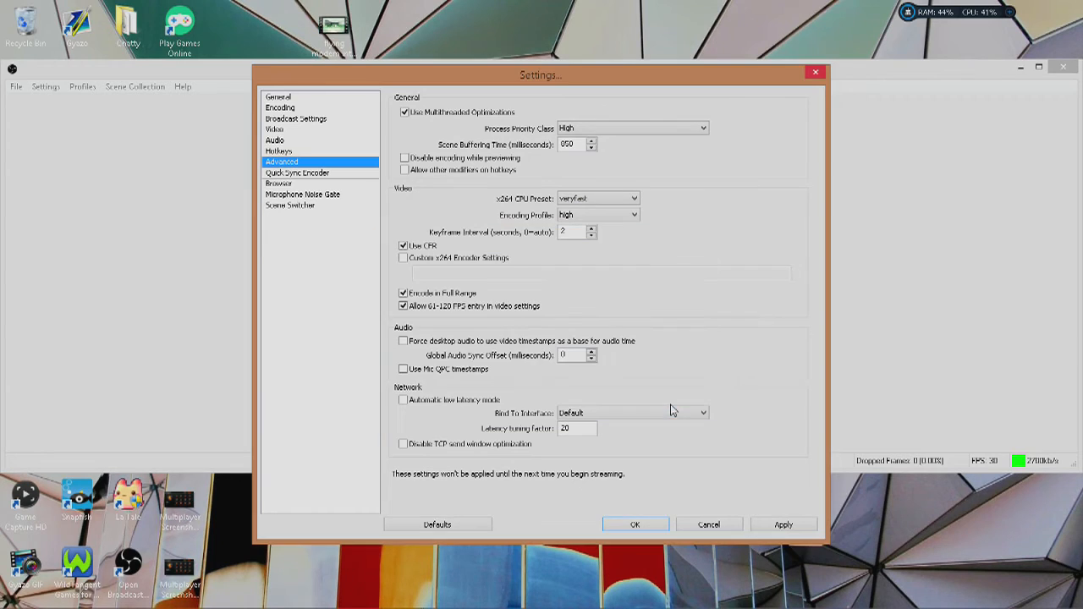
Step: Review the available x264 CPU presets without choosing a different one
click(615, 200)
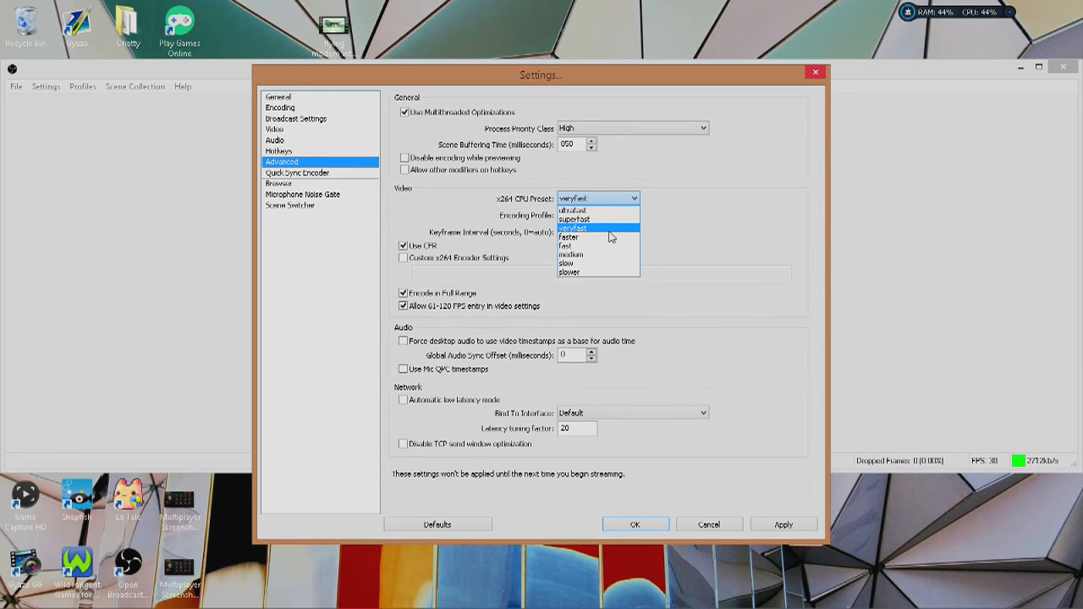
click(707, 466)
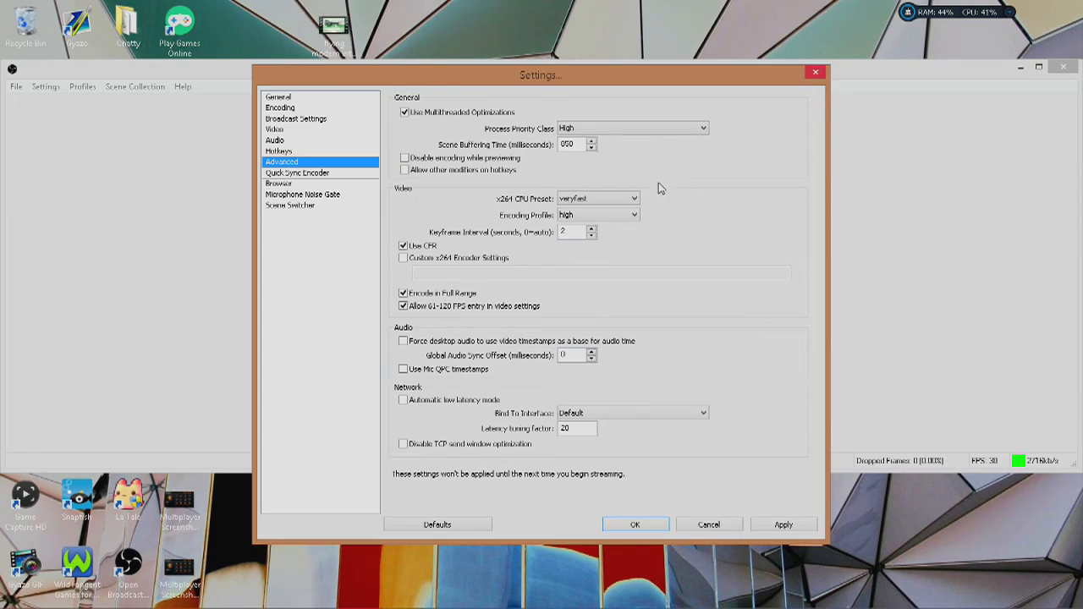
click(614, 200)
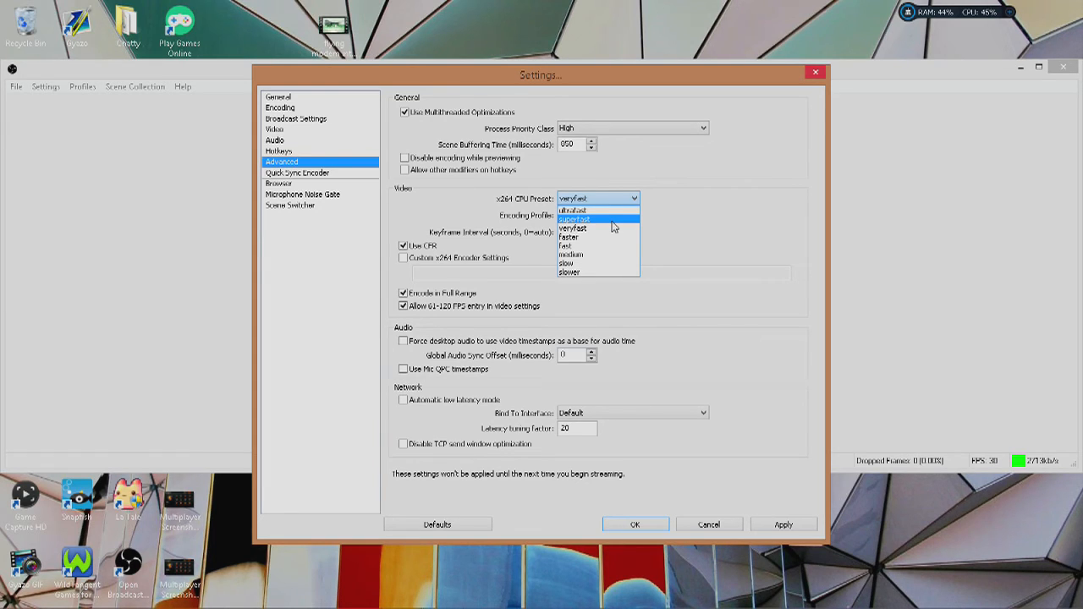
click(717, 209)
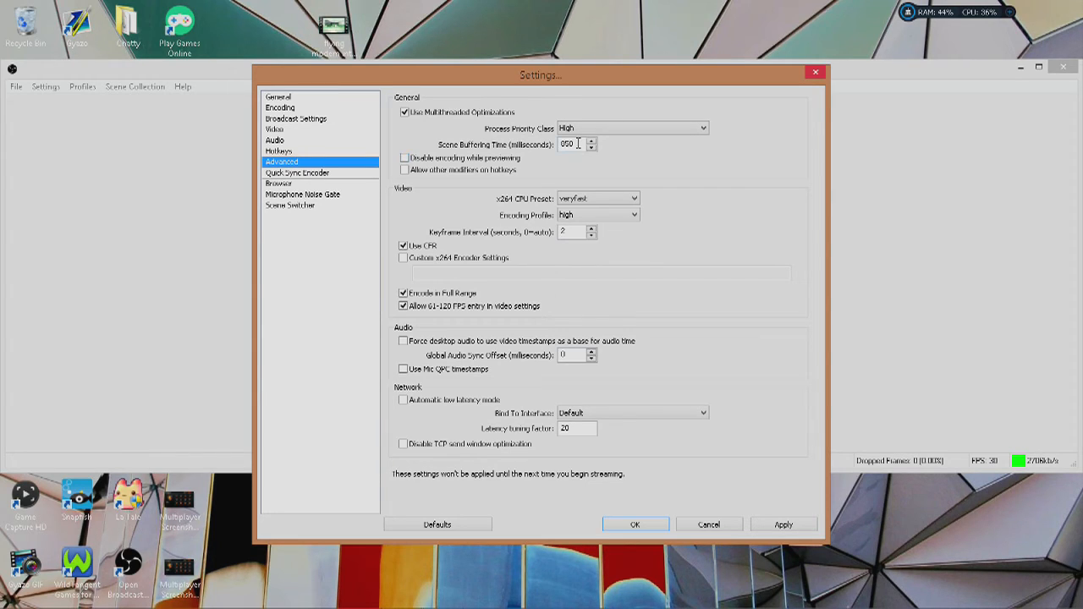
click(590, 201)
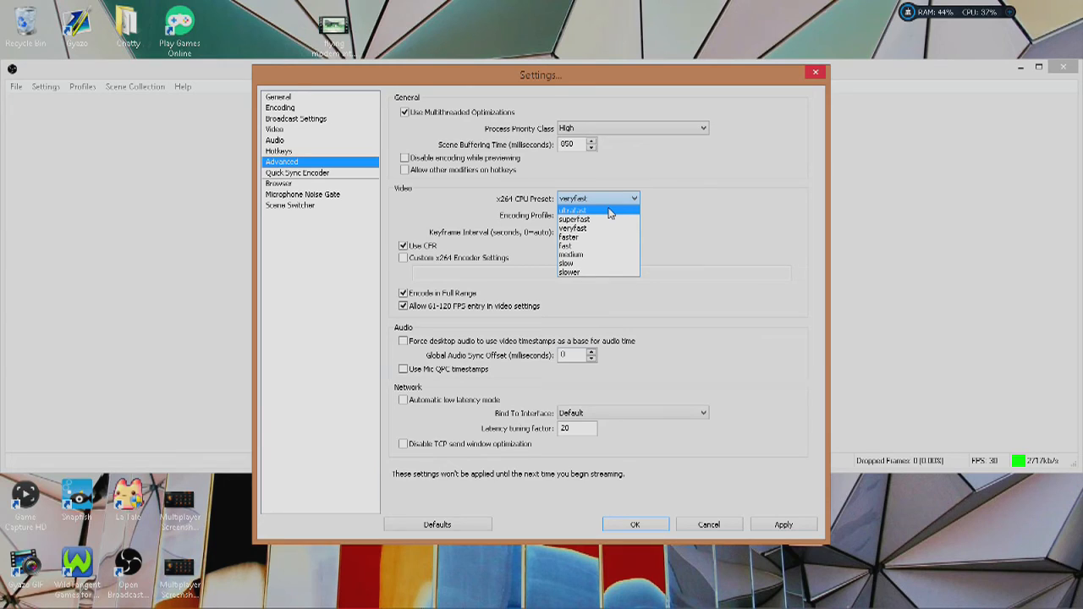
click(592, 167)
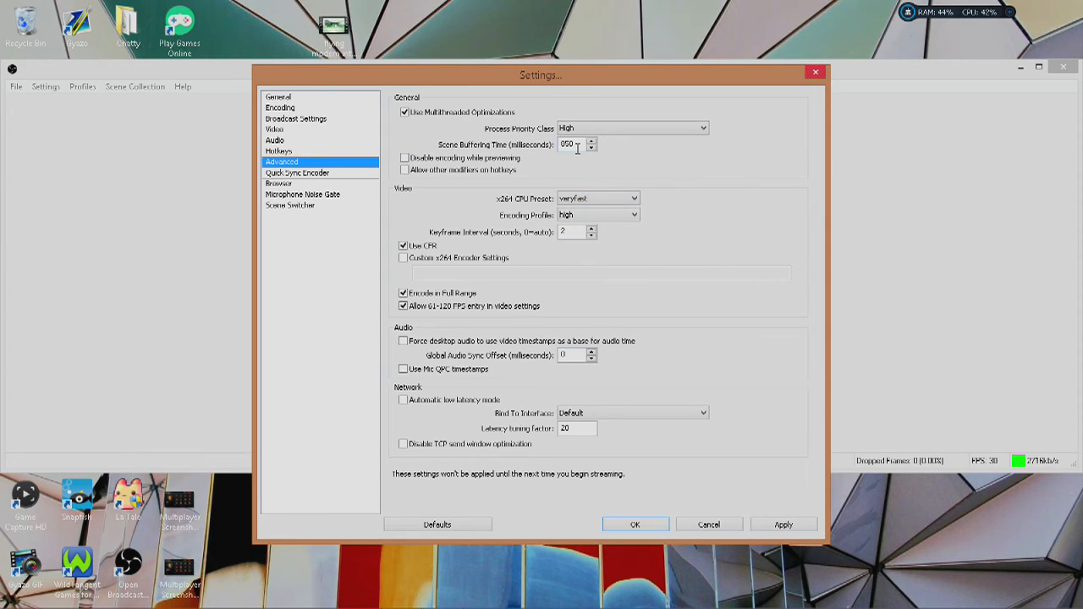
Step: Try a scene buffering time of 60 milliseconds, look through the x264 CPU presets, and discard the advanced settings changes
drag(576, 146, 527, 151)
text(60)
click(601, 198)
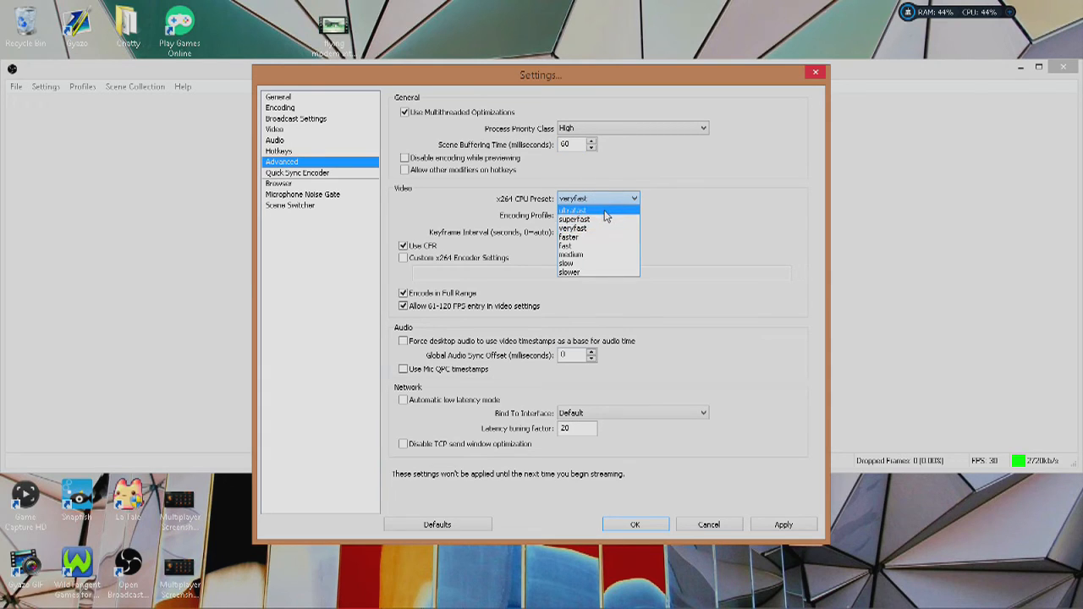
click(618, 186)
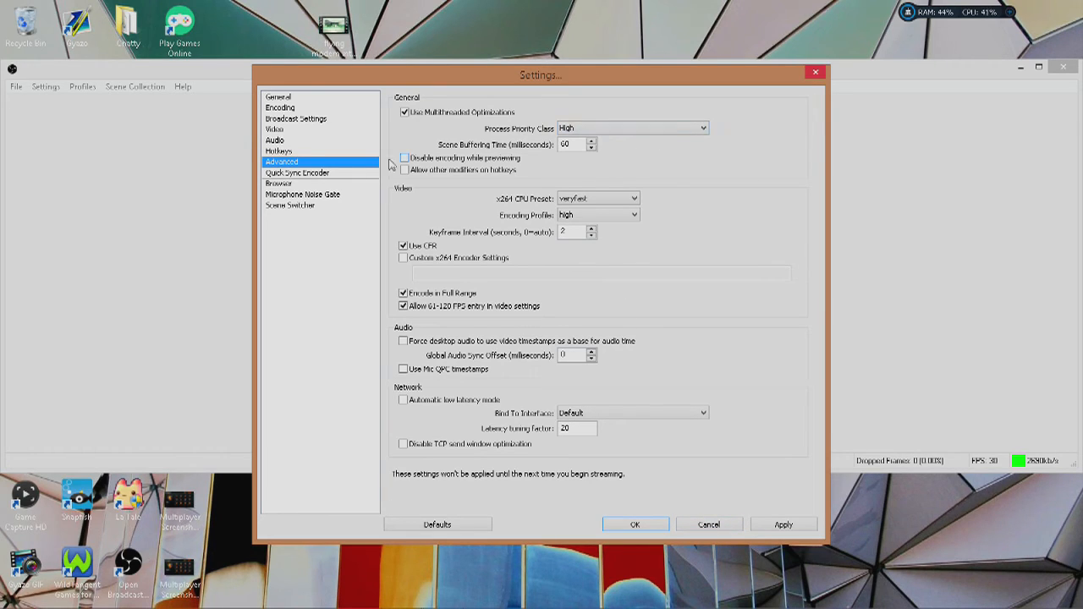
click(282, 152)
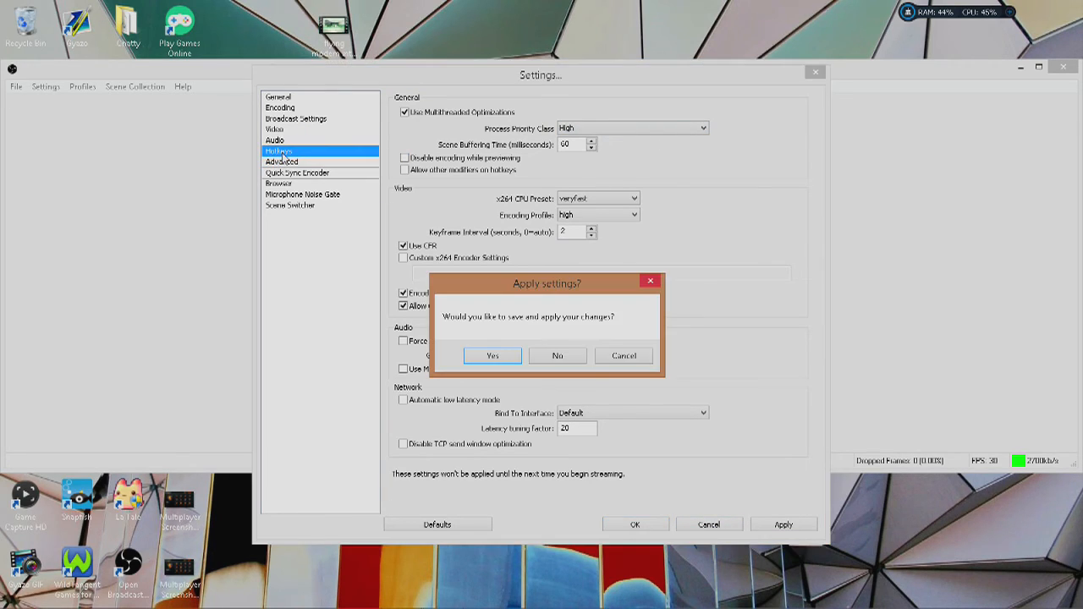
click(558, 356)
Step: Review the broadcast, advanced, general, hotkey, audio and video settings
click(307, 129)
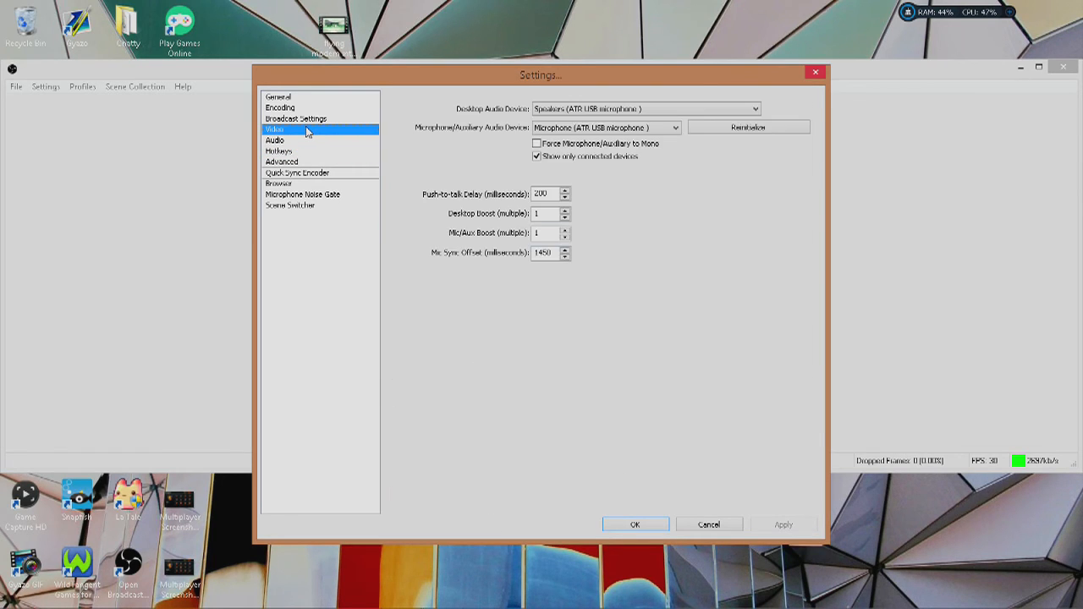
click(305, 119)
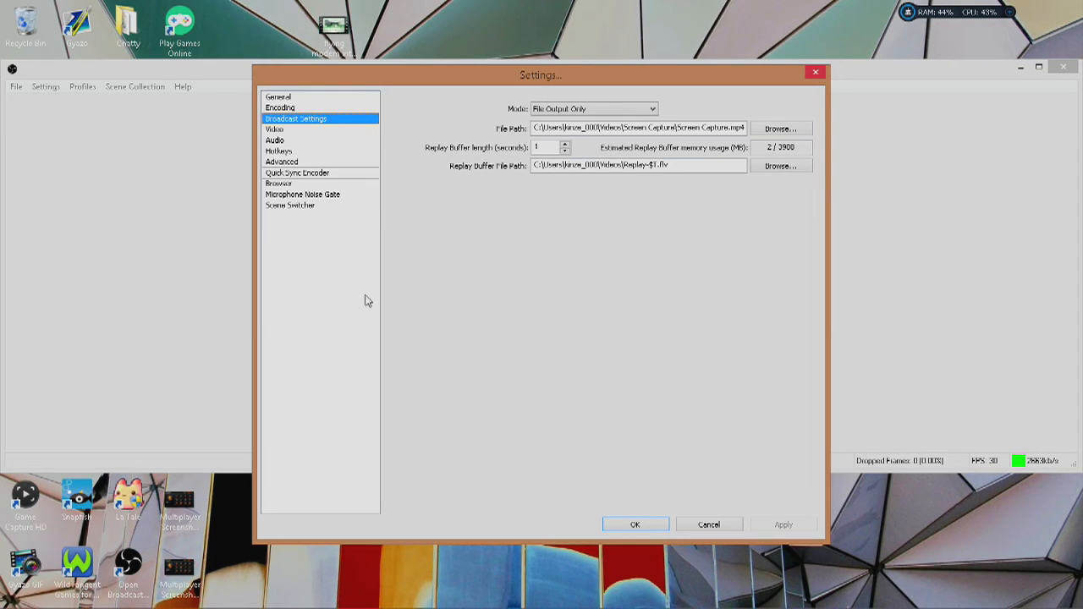
click(312, 164)
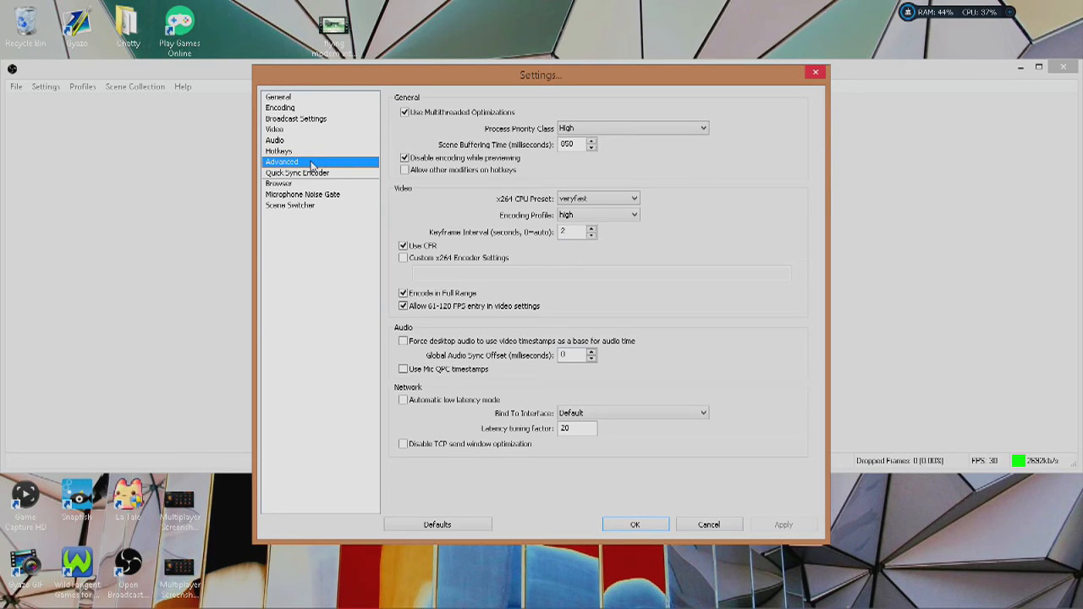
click(320, 99)
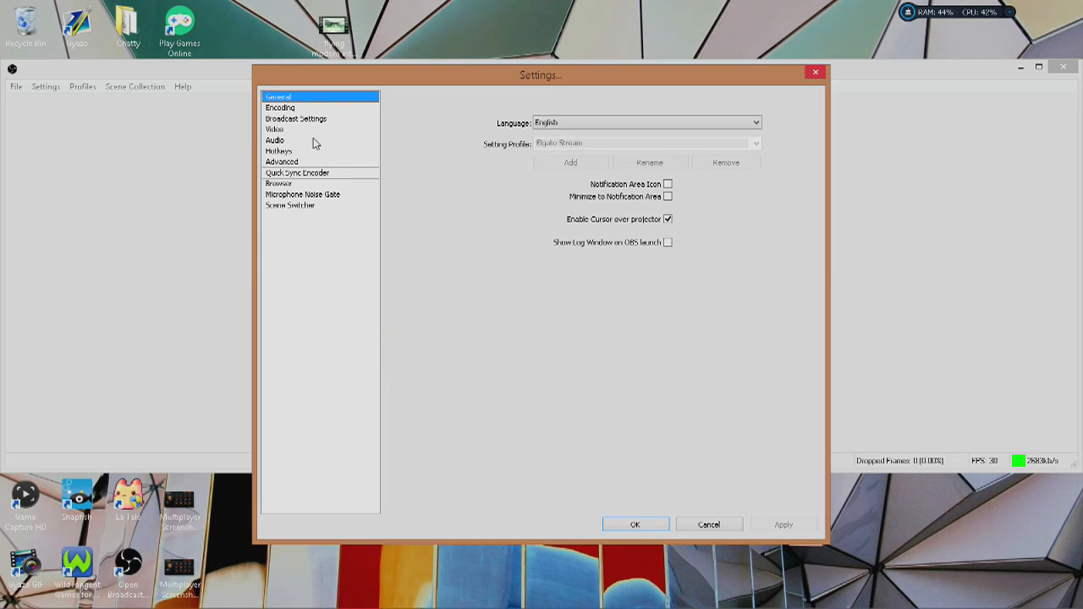
click(312, 132)
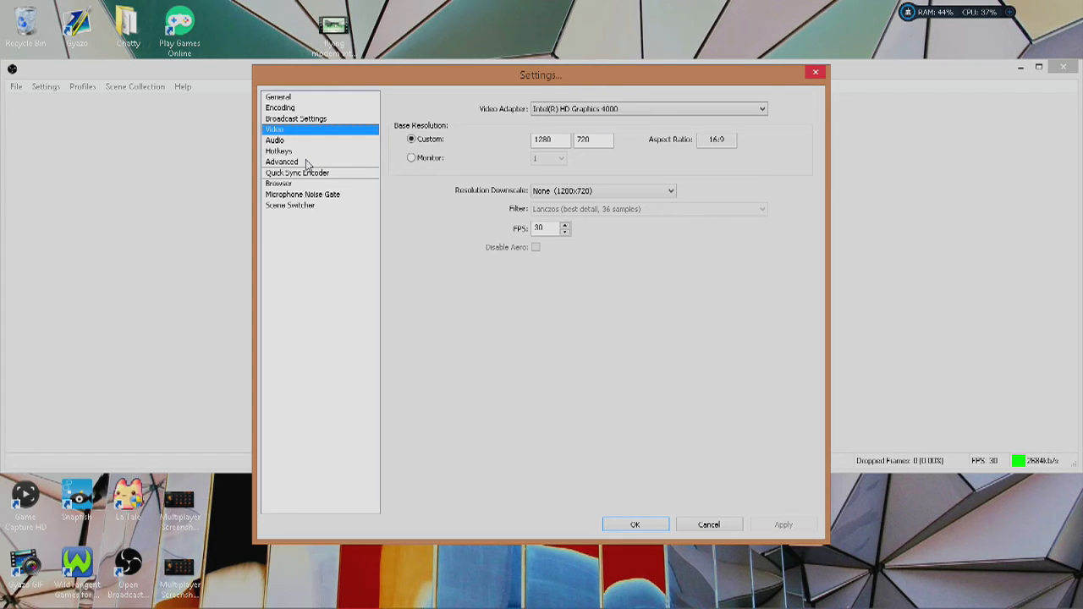
click(307, 164)
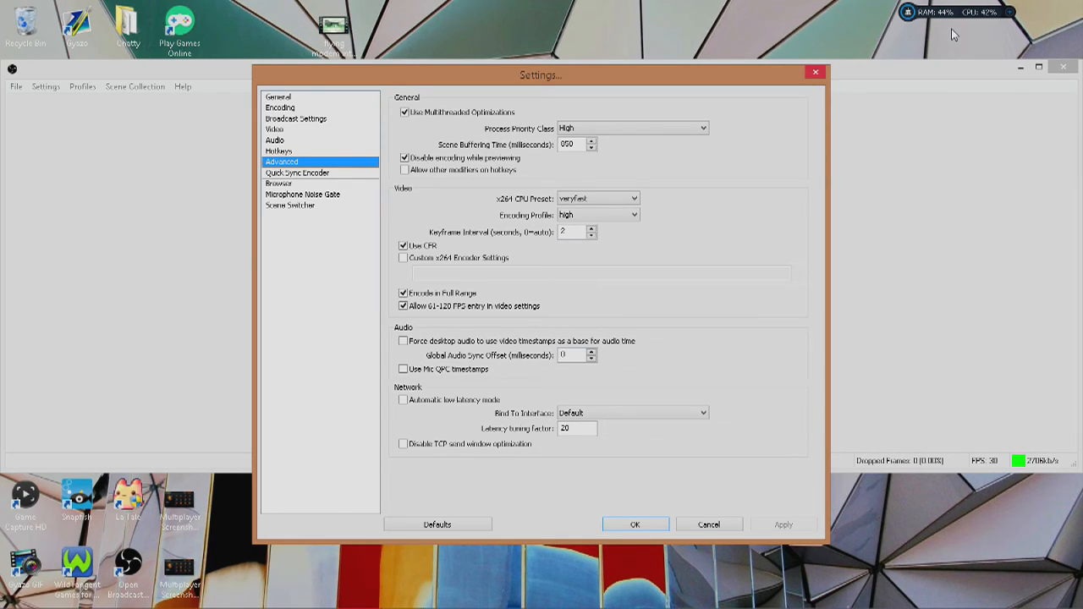
click(309, 151)
click(301, 142)
click(301, 132)
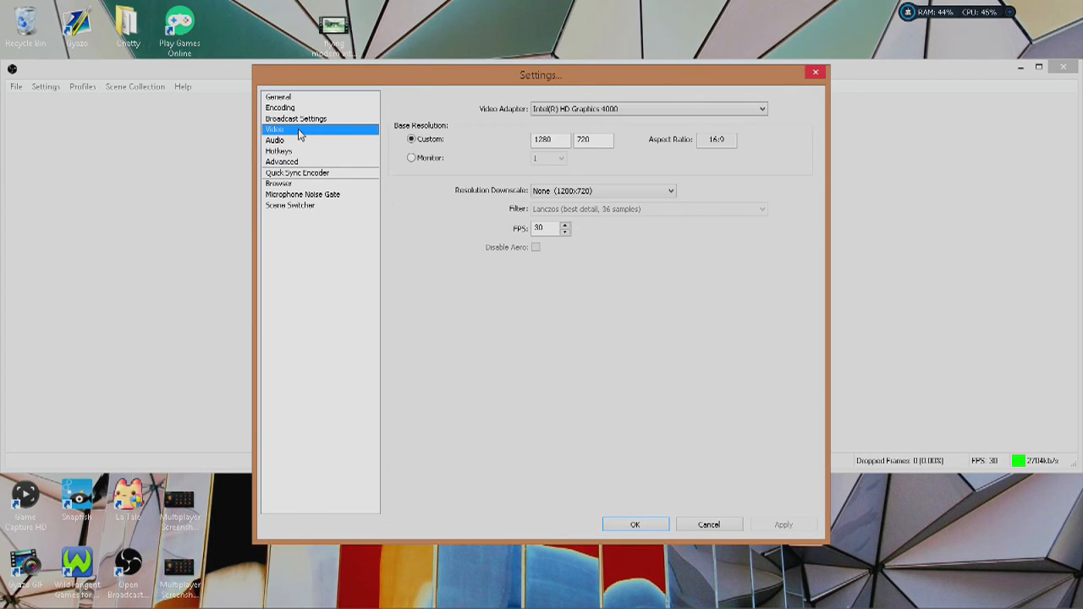
click(302, 120)
click(302, 132)
Step: Try a custom base resolution of 1920x1080 and check which resolution downscale options are offered
click(603, 193)
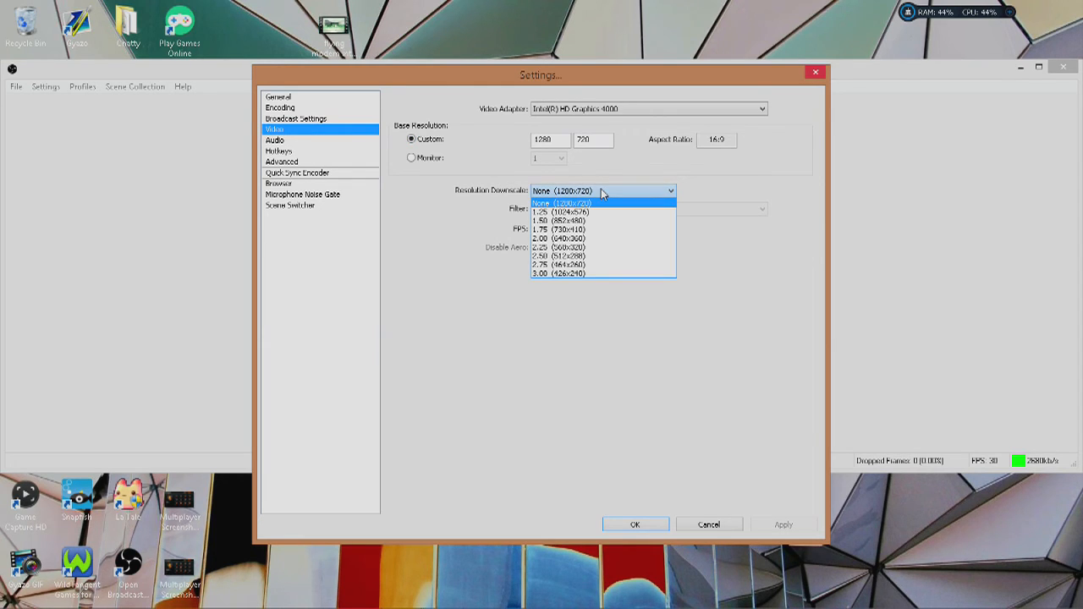
click(603, 192)
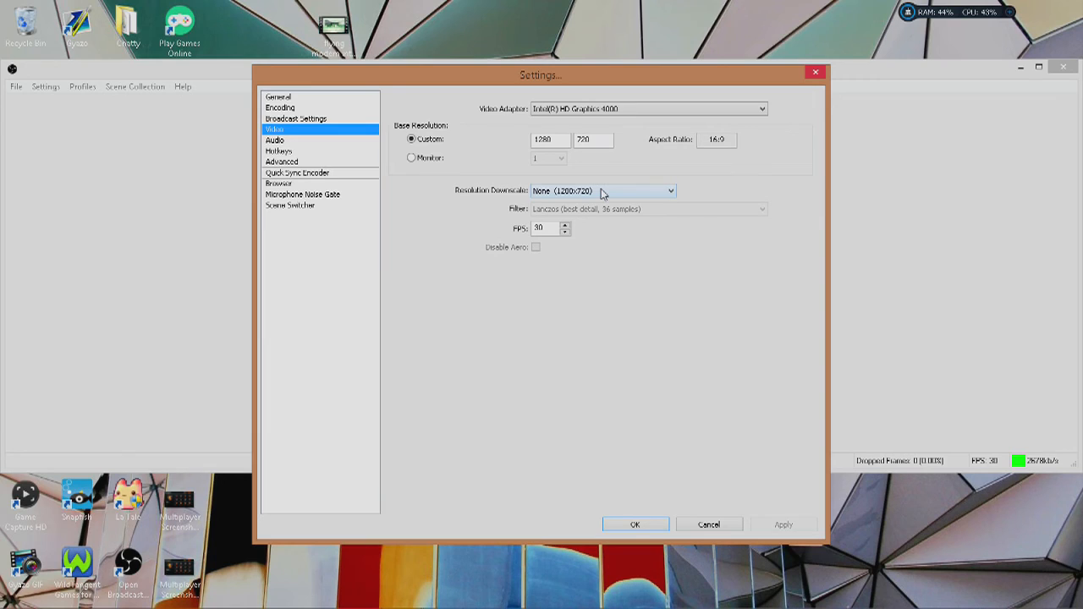
double_click(556, 142)
text(1920)
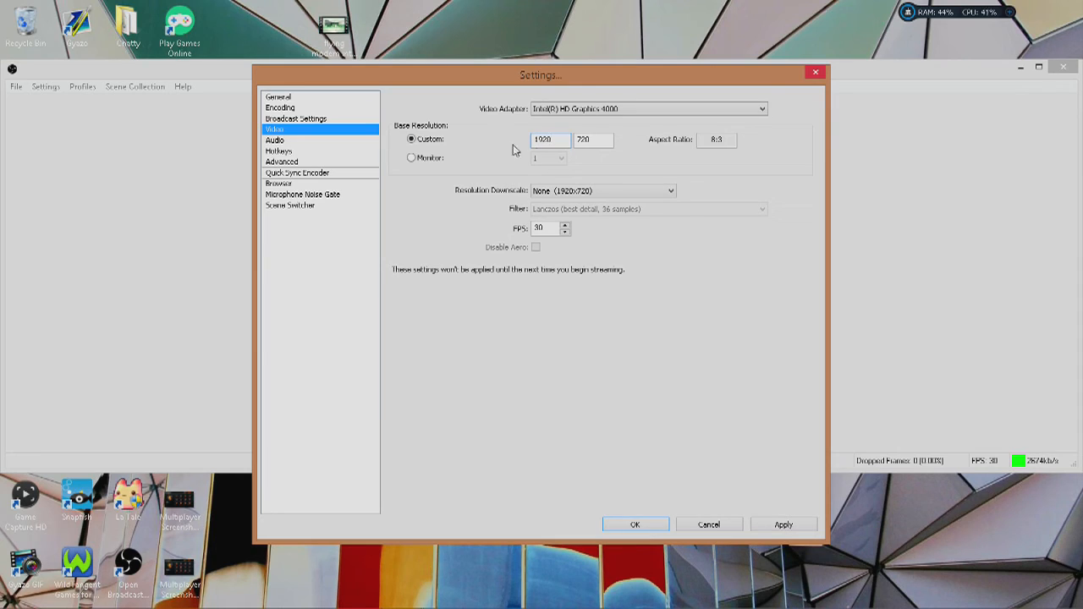
key(Tab)
text(1080)
click(603, 192)
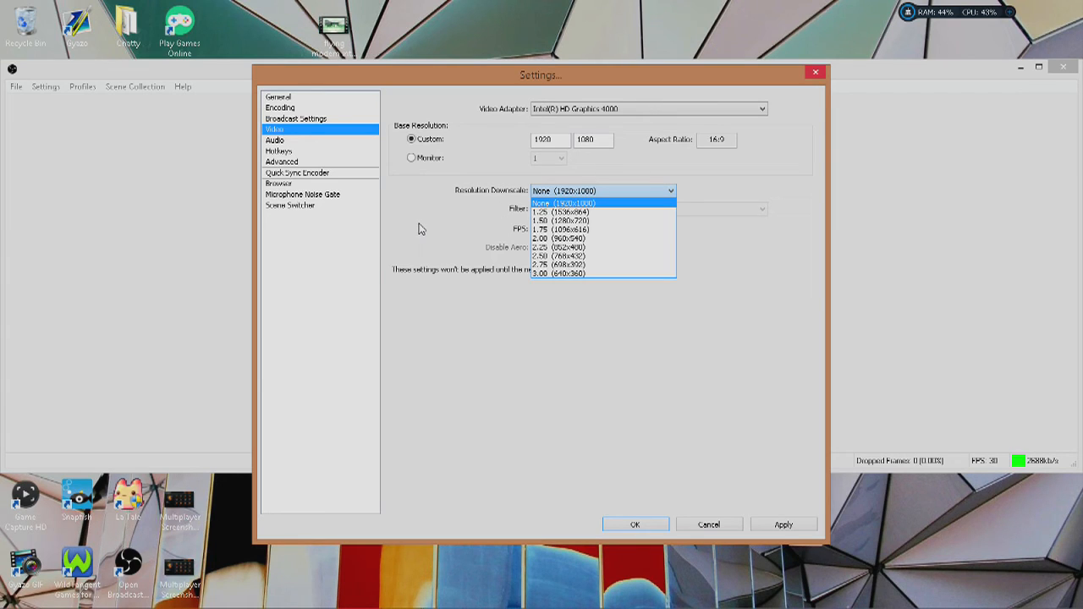
Step: Set the custom base resolution back to 1280x720
click(558, 142)
drag(558, 142, 531, 144)
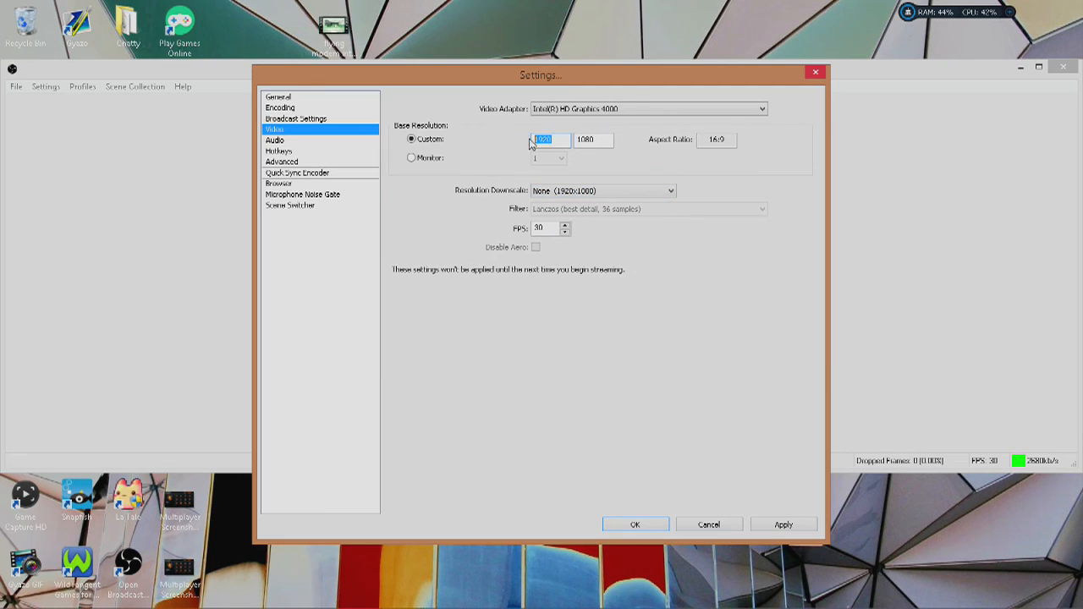
key(BackSpace)
text(128)
key(Tab)
key(BackSpace)
text(128)
double_click(555, 139)
text(1280)
key(Tab)
text(720)
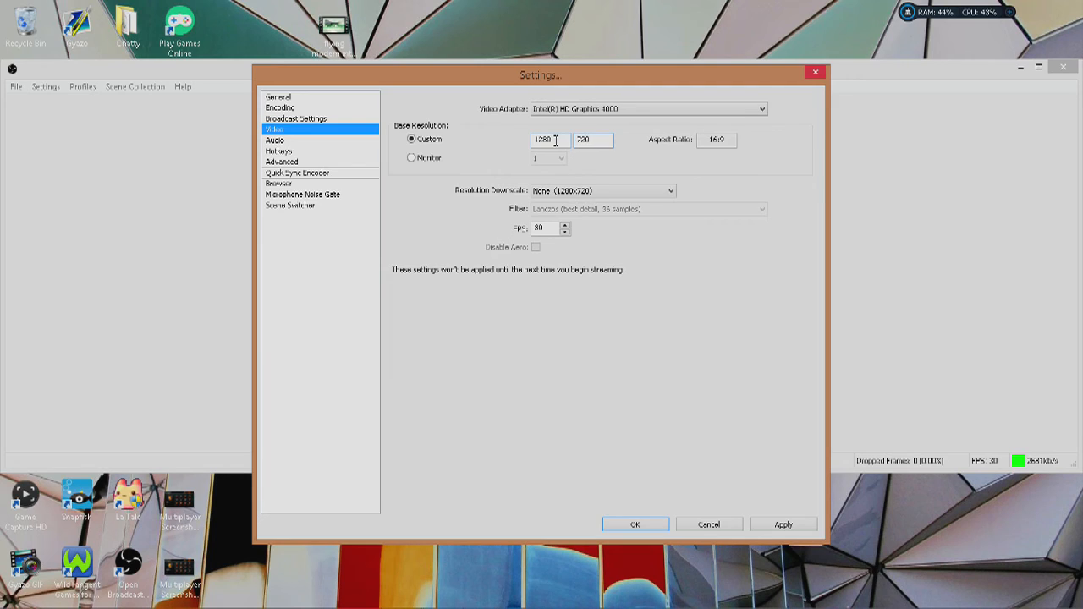
Step: Try a resolution downscale of 1.50 (852x480) with the Bilinear (fastest) filter
click(553, 192)
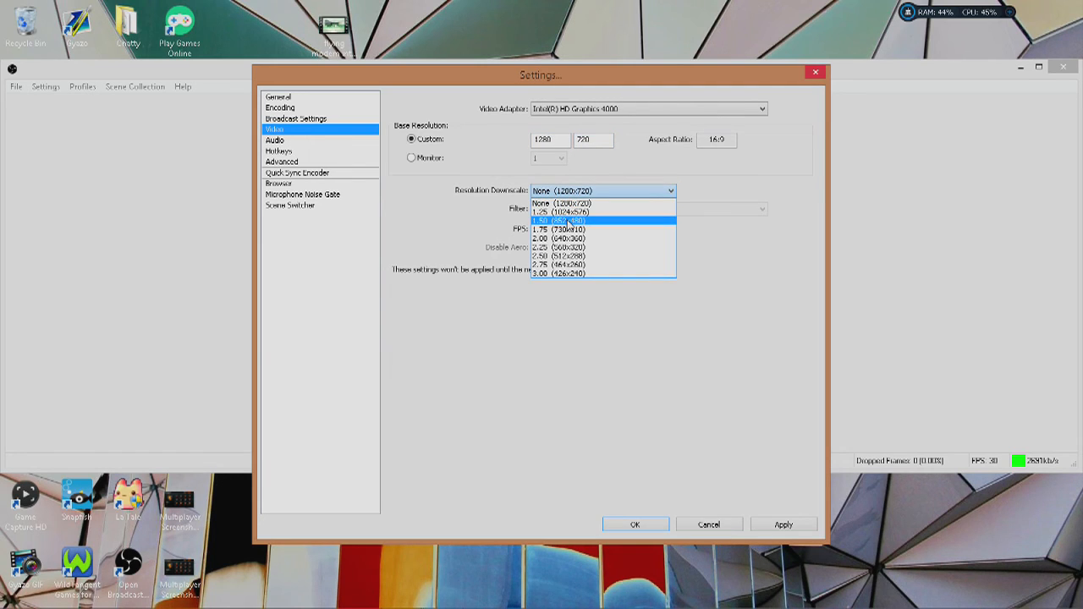
click(568, 221)
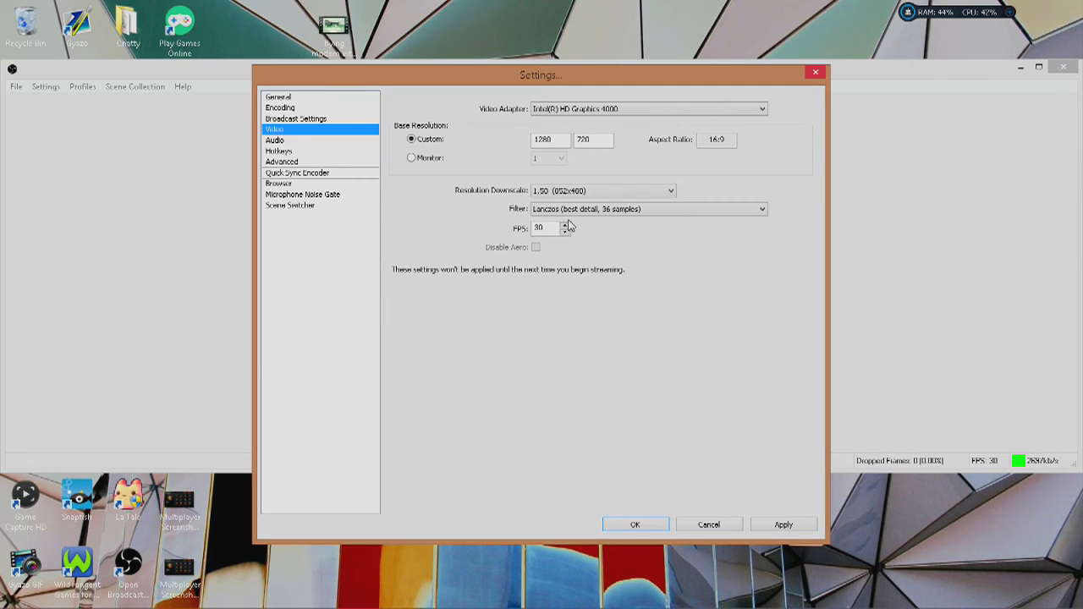
click(578, 211)
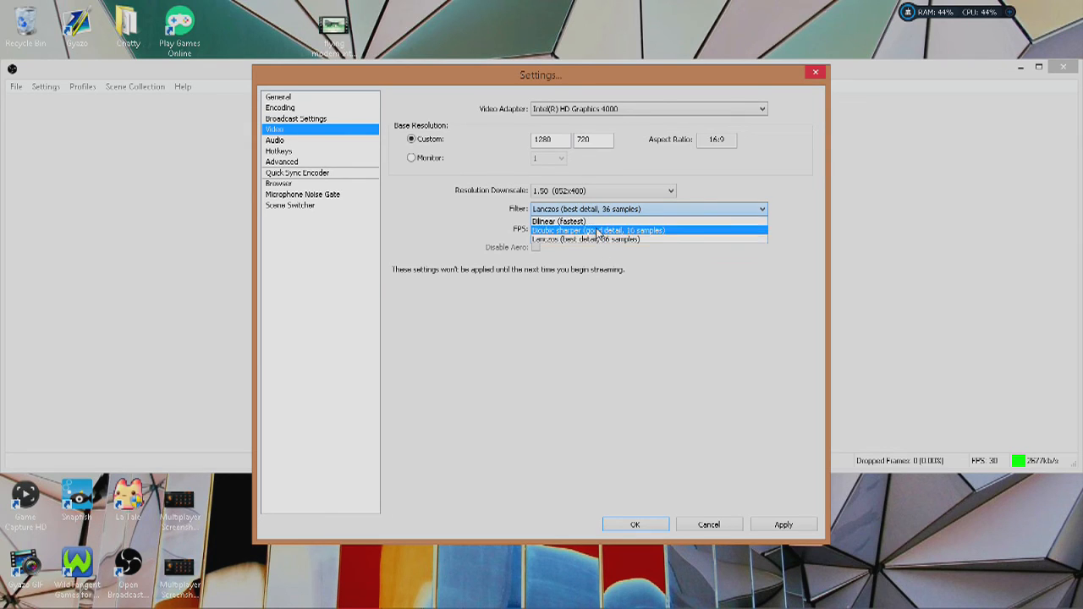
click(595, 221)
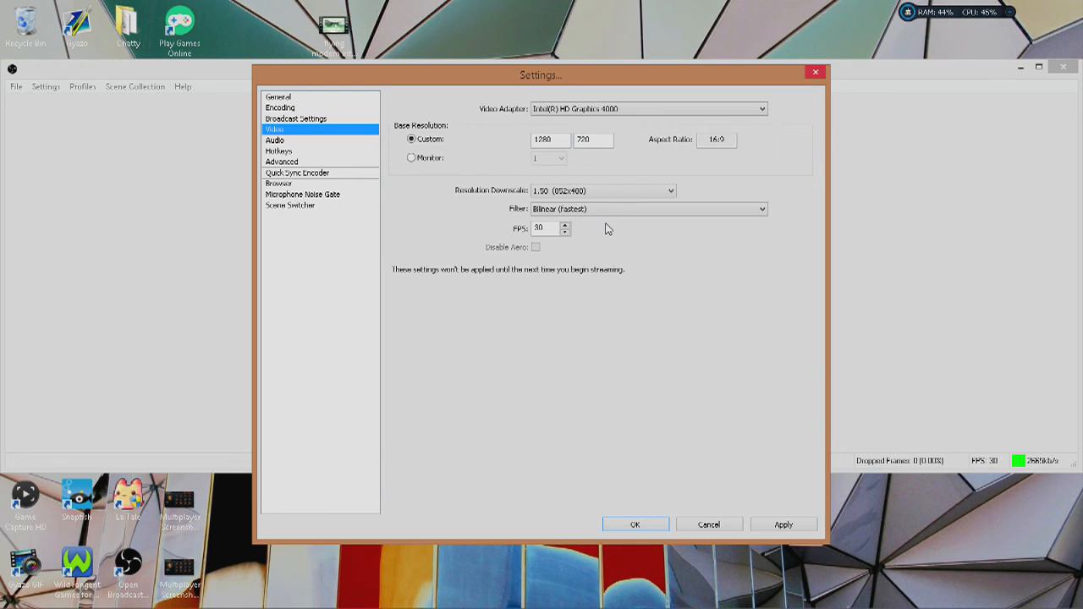
Step: Set the resolution downscale back to None (1280x720) and discard the video settings changes
click(606, 213)
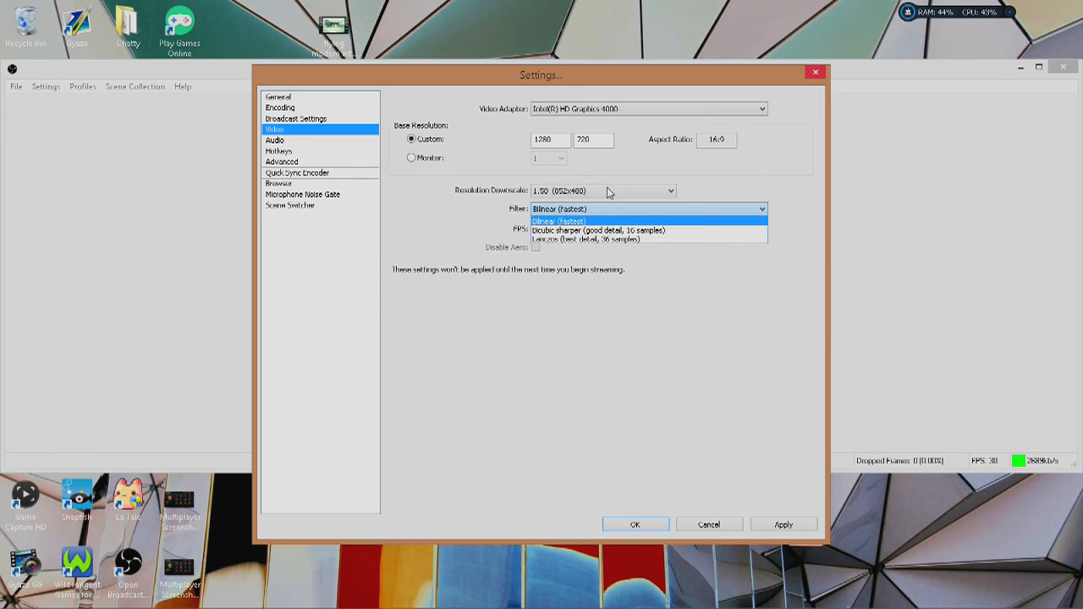
click(606, 210)
click(606, 210)
click(605, 210)
click(606, 211)
click(606, 212)
click(606, 192)
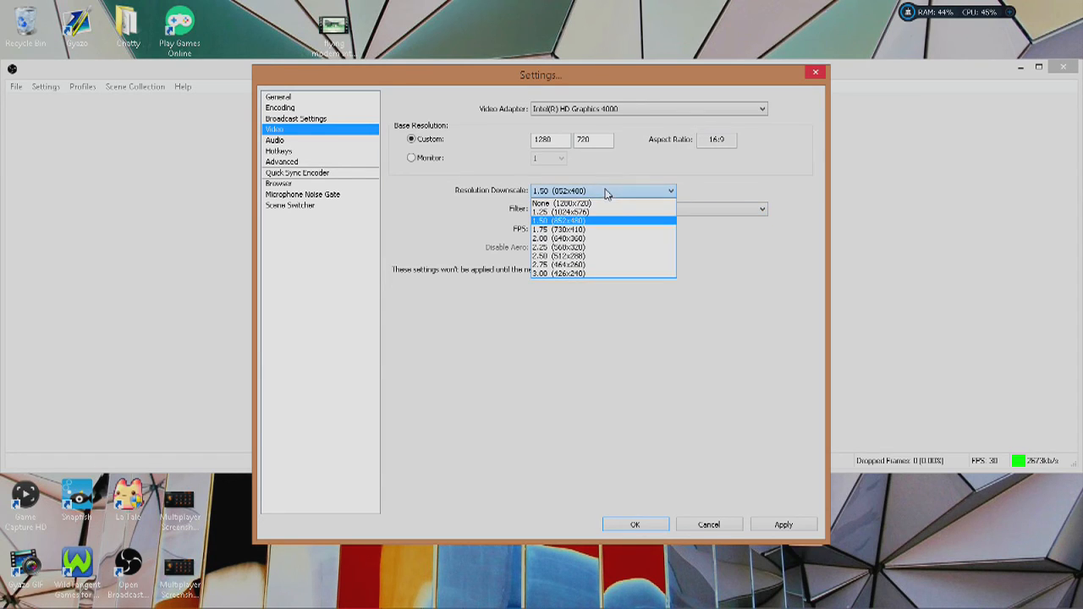
click(611, 204)
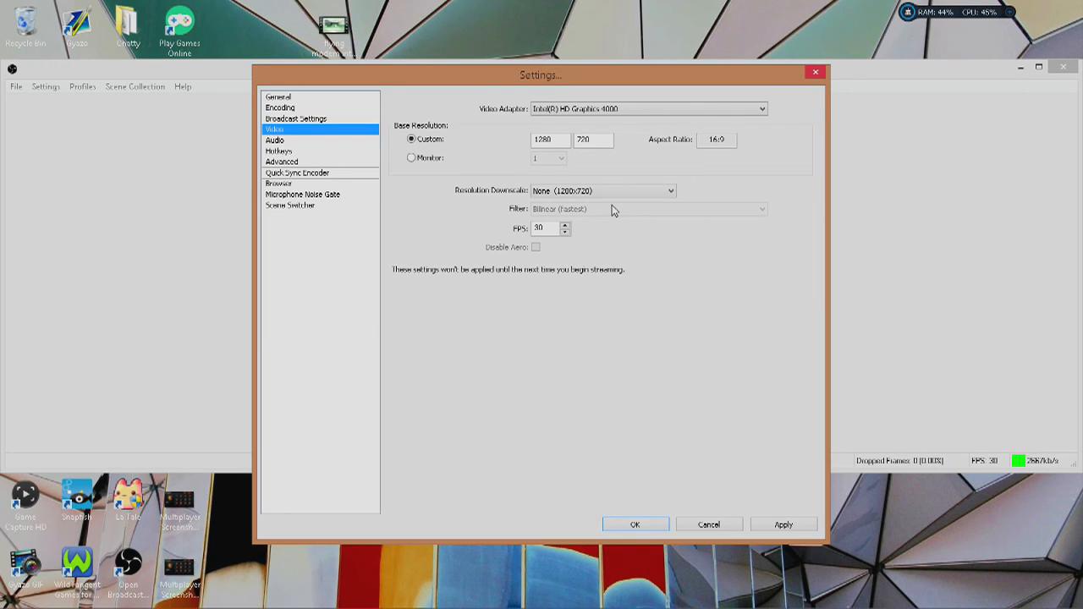
drag(566, 141, 496, 149)
click(551, 140)
click(709, 525)
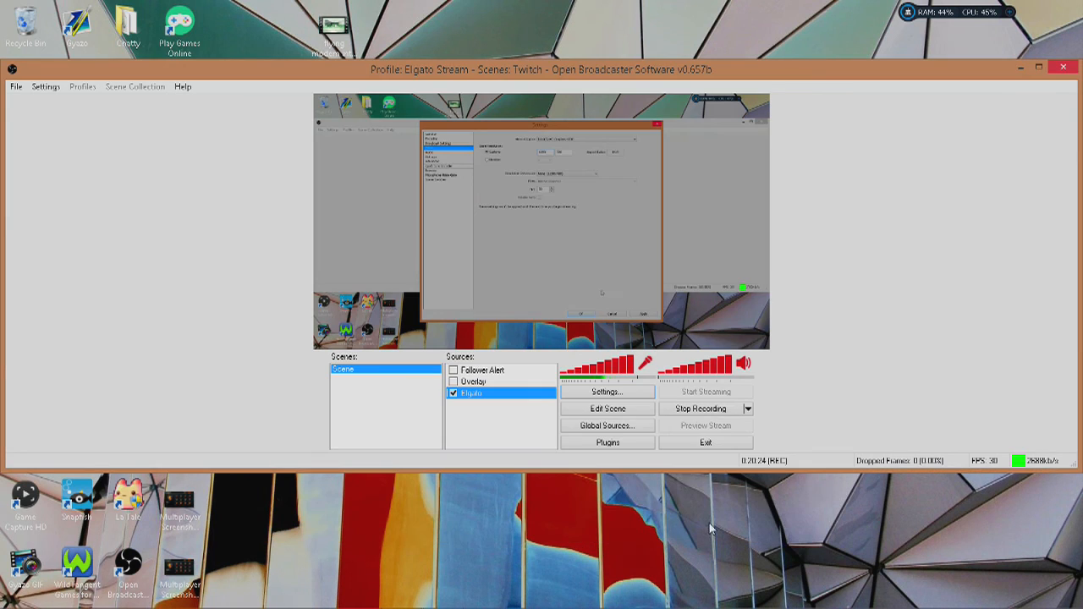
Step: Open the Elgato source's properties and choose 1280x720 as its custom resolution
right_click(485, 395)
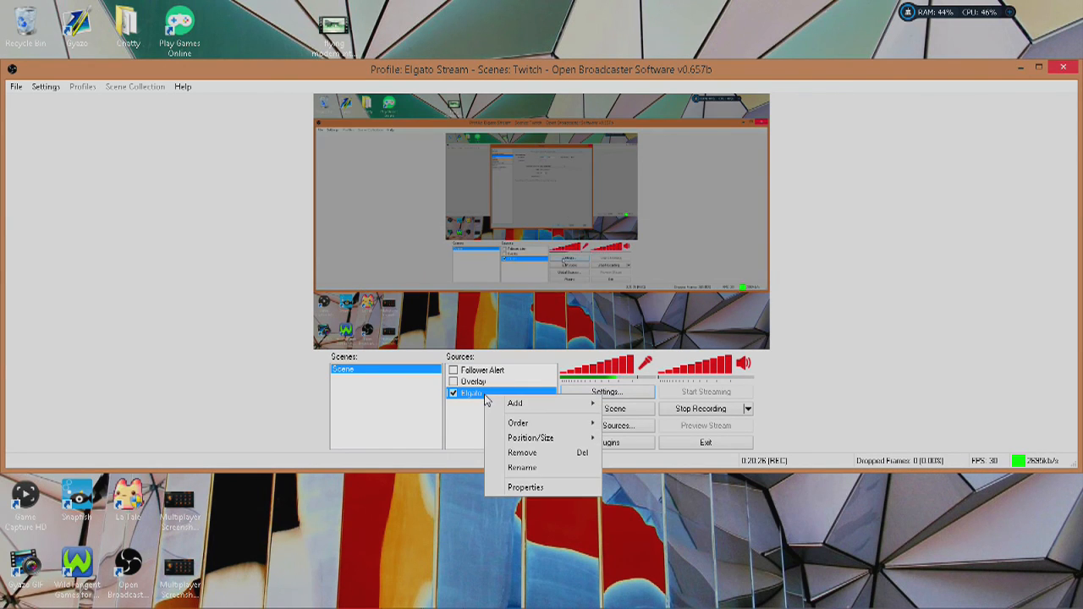
mouse_move(572, 446)
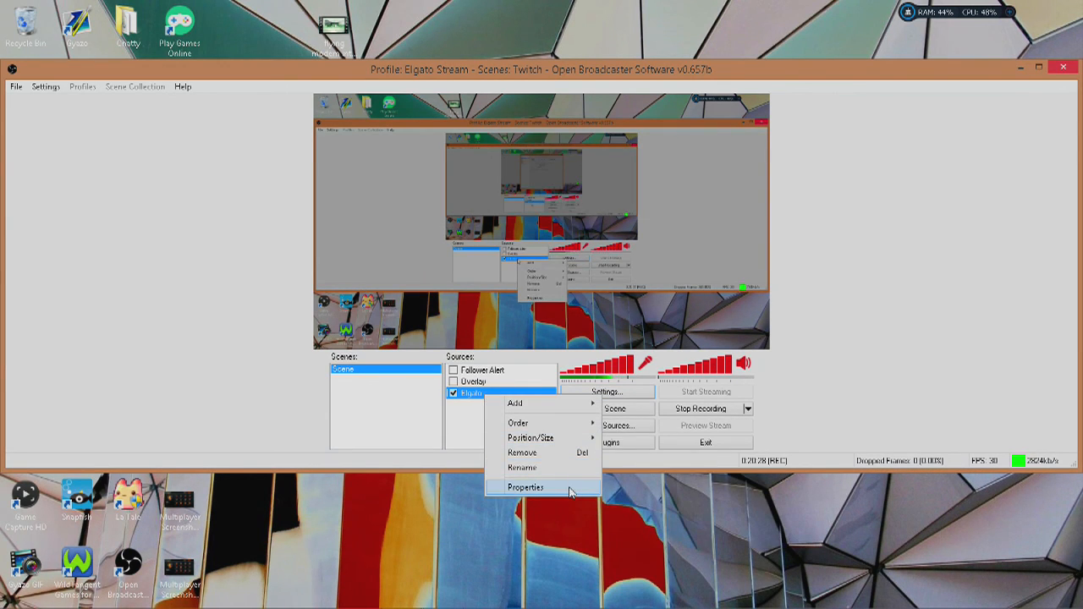
click(570, 489)
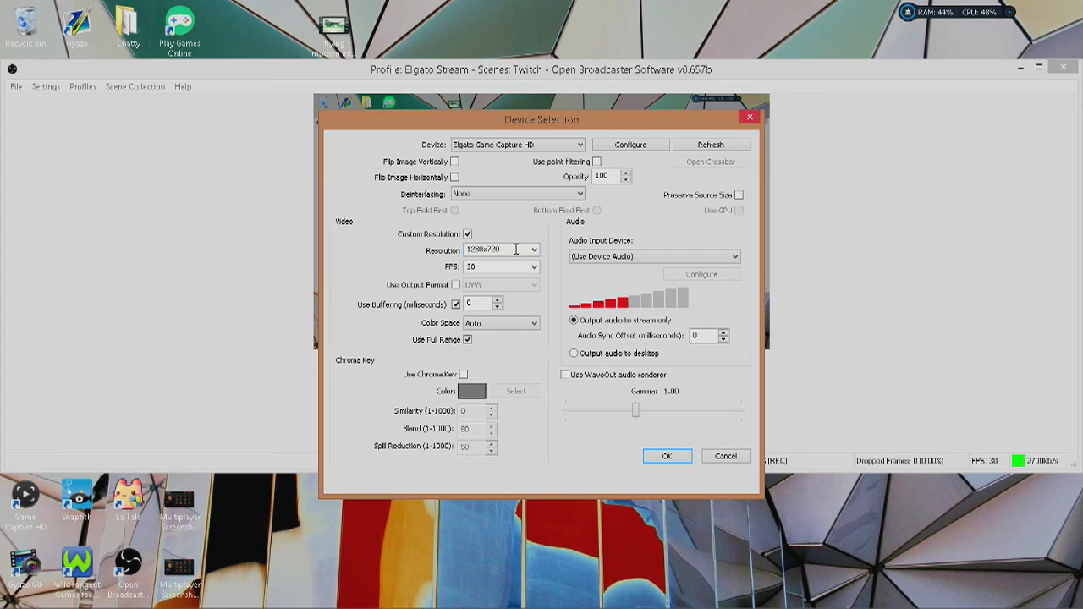
double_click(515, 249)
click(535, 250)
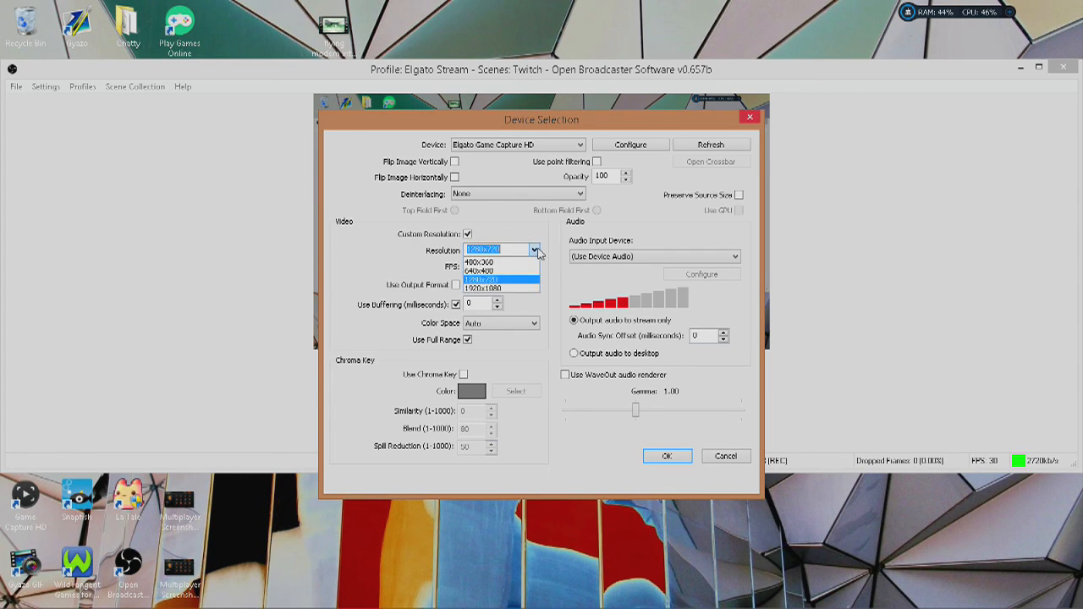
click(528, 281)
key(Tab)
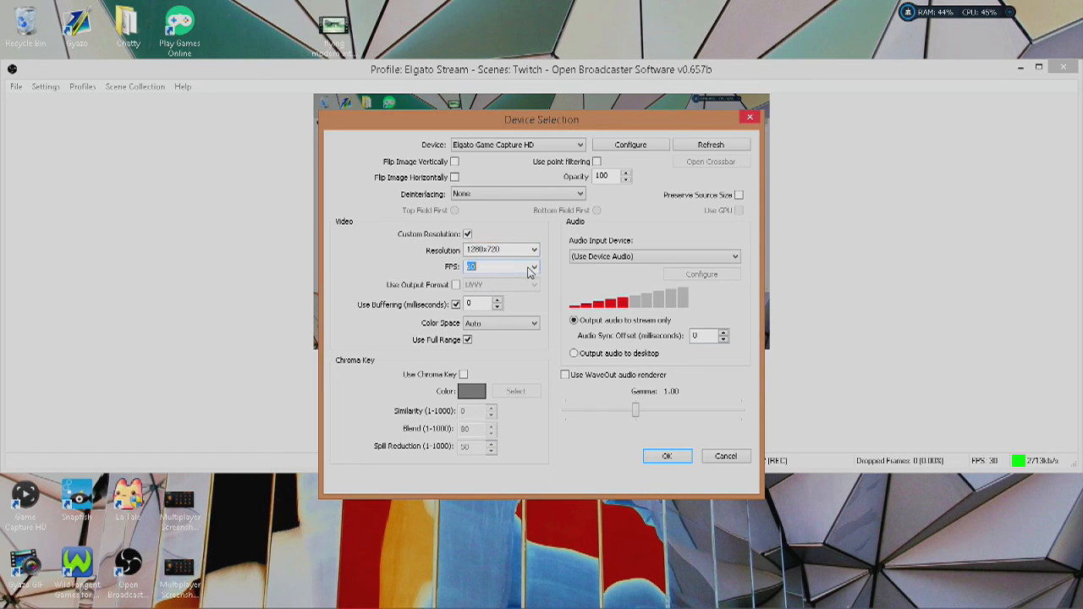
Step: Try frame rates of 30 and 60 FPS for the Elgato source and cancel the device changes
click(532, 268)
click(528, 282)
click(535, 268)
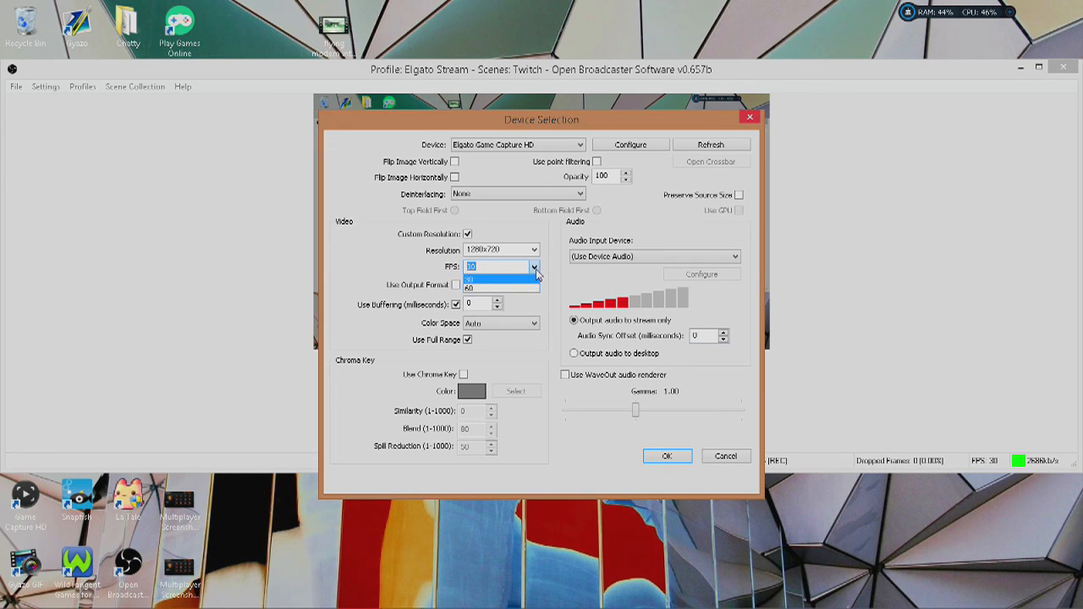
click(533, 289)
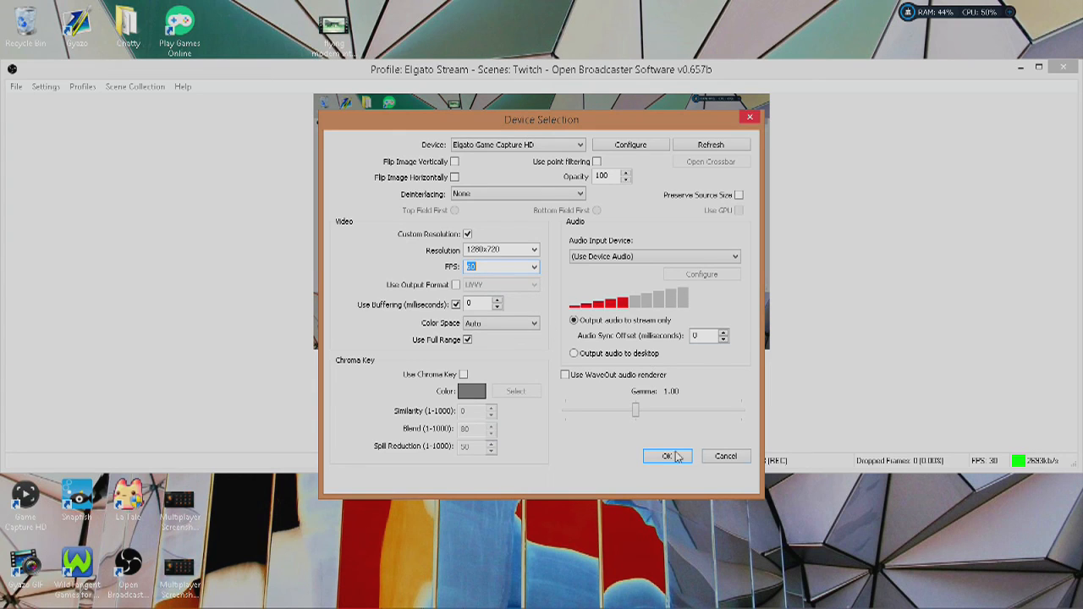
click(731, 461)
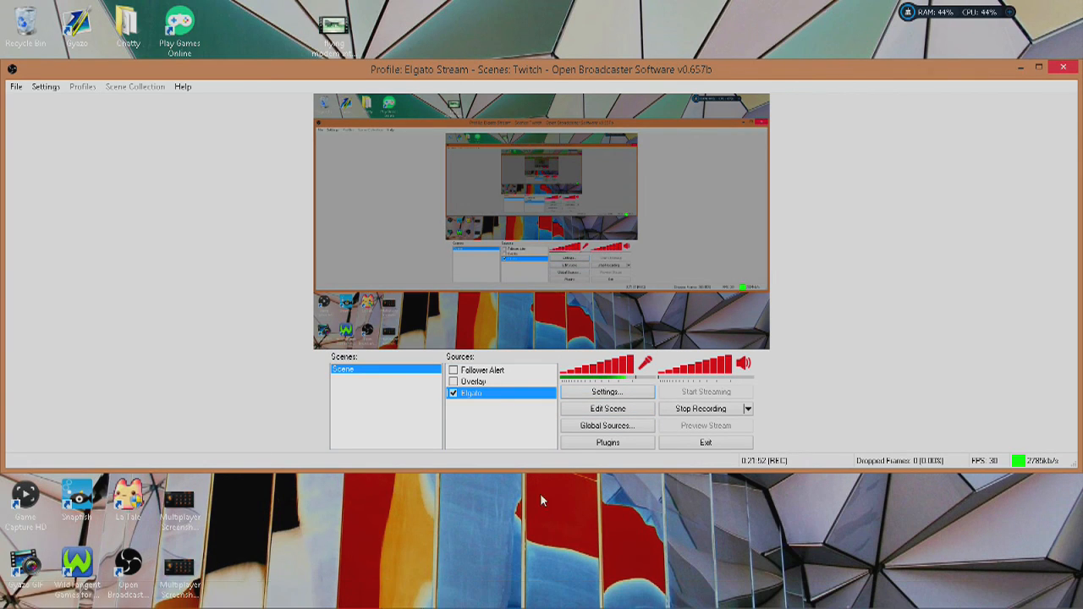
Step: Reopen the settings to review the encoding and broadcast settings, and close them without changes
click(615, 392)
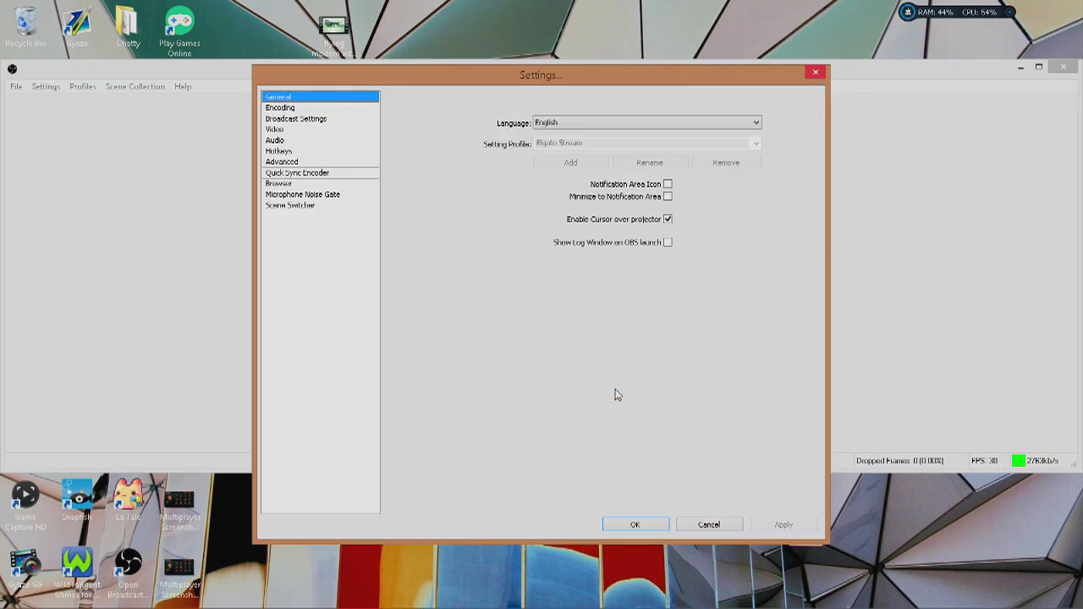
click(329, 109)
click(331, 121)
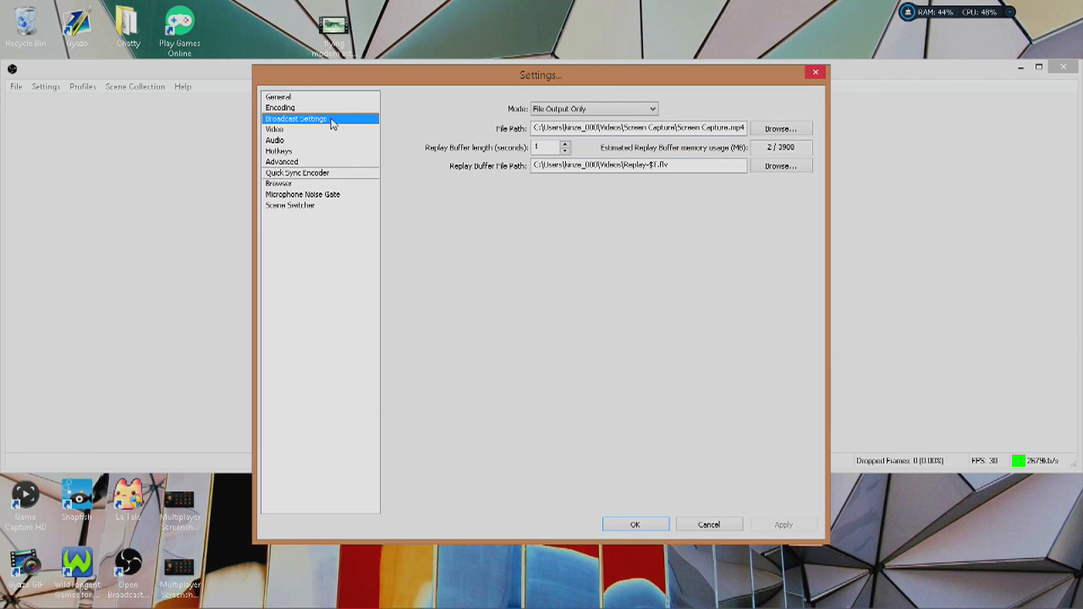
click(816, 76)
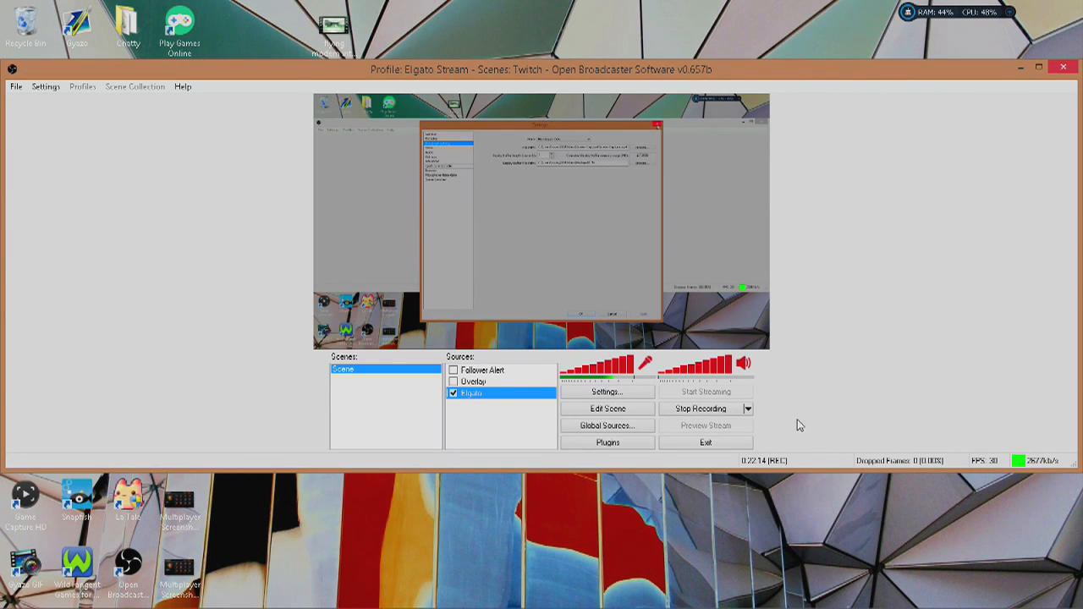